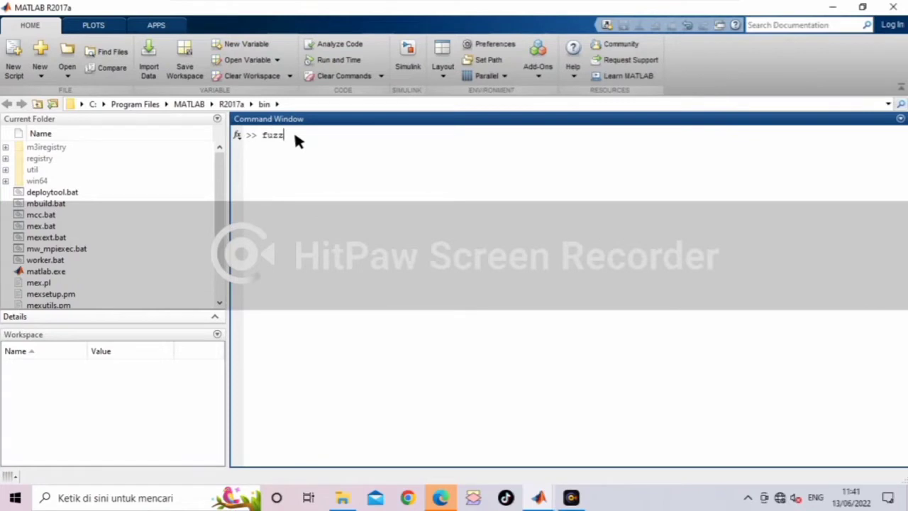
Open the Fuzzy Logic Designer with the fuzzy command and add a second input variable to the system
type("y")
key("Return")
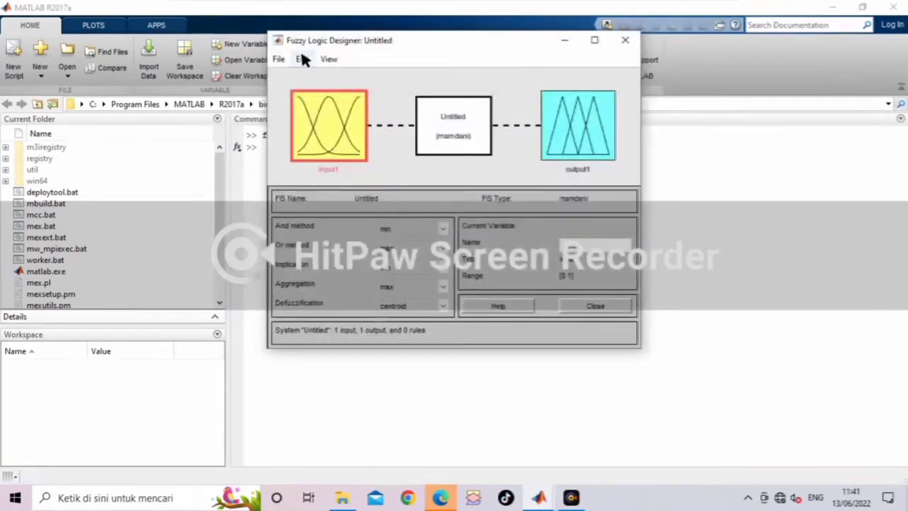
left_click(300, 57)
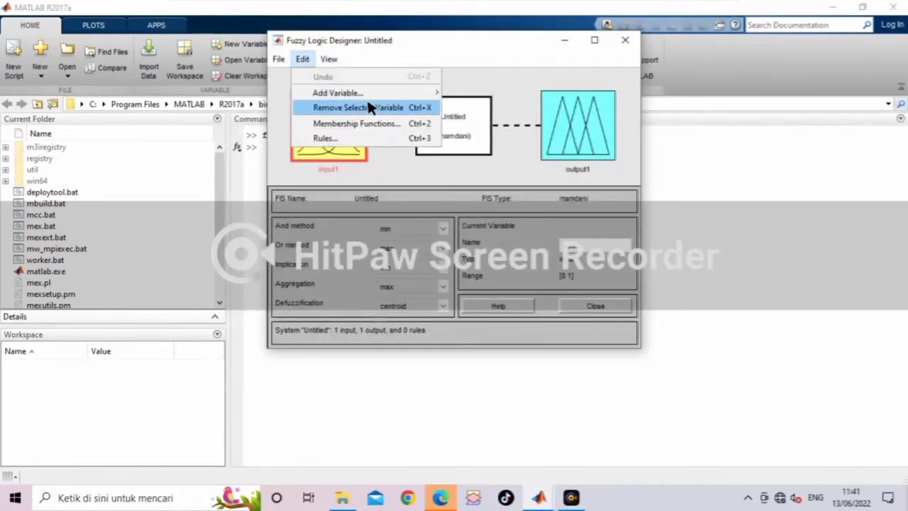
mouse_move(392, 93)
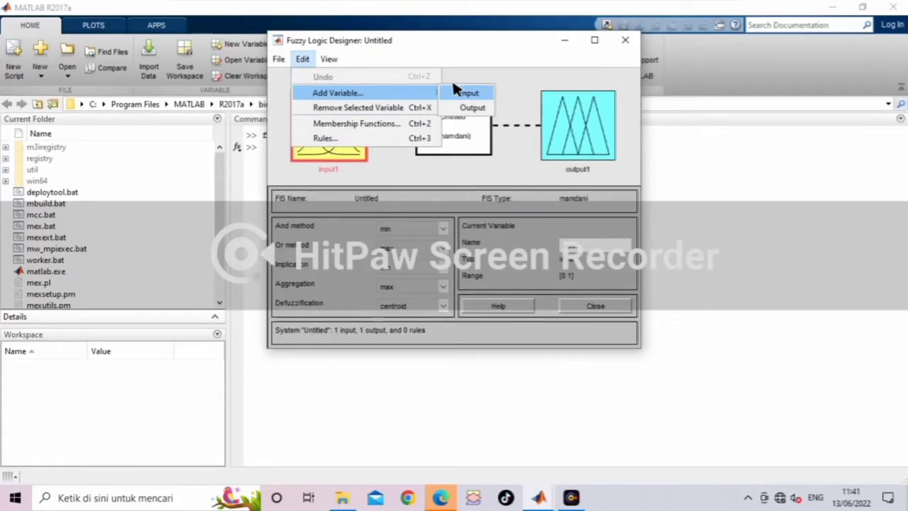
left_click(465, 93)
Rename the first input variable to suhu and the second input variable to cahaya
left_click(348, 100)
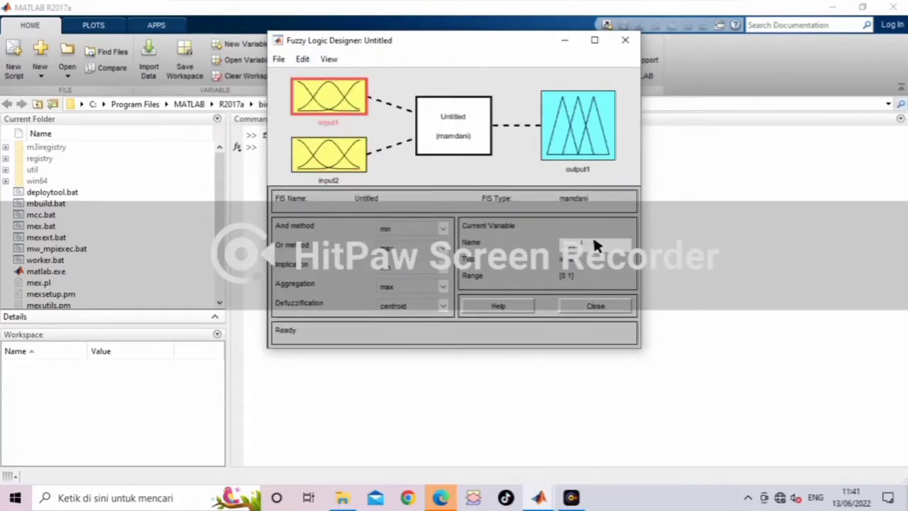
double_click(594, 242)
type("suhu")
key("Return")
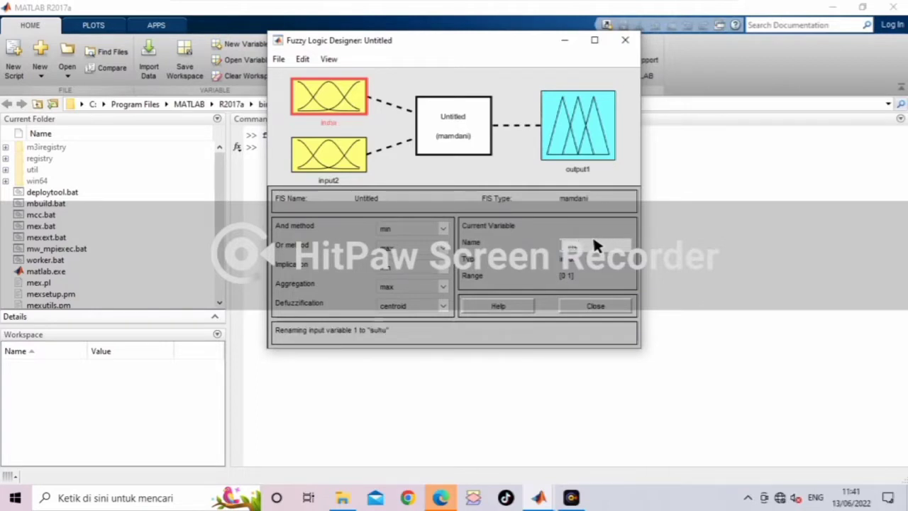
left_click(348, 151)
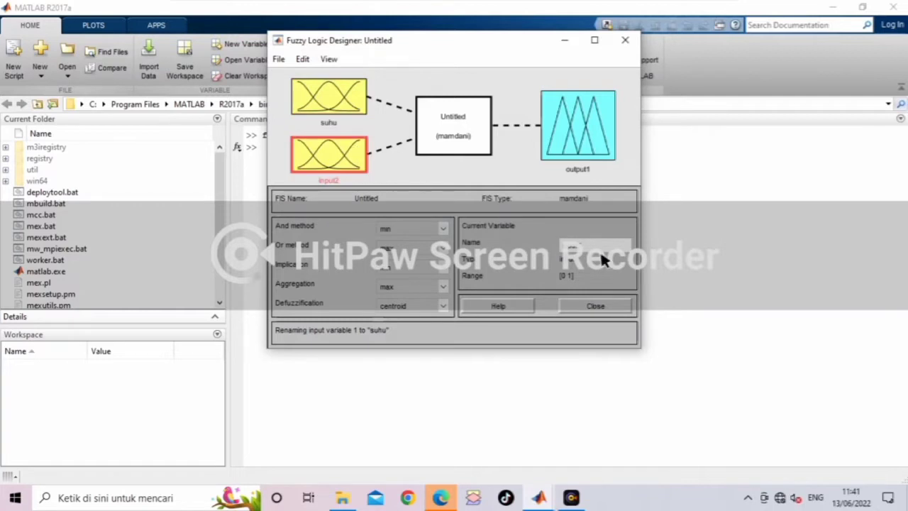
double_click(598, 241)
type("cahaya")
key("Return")
Rename the output variable to kec_mesin
left_click(596, 124)
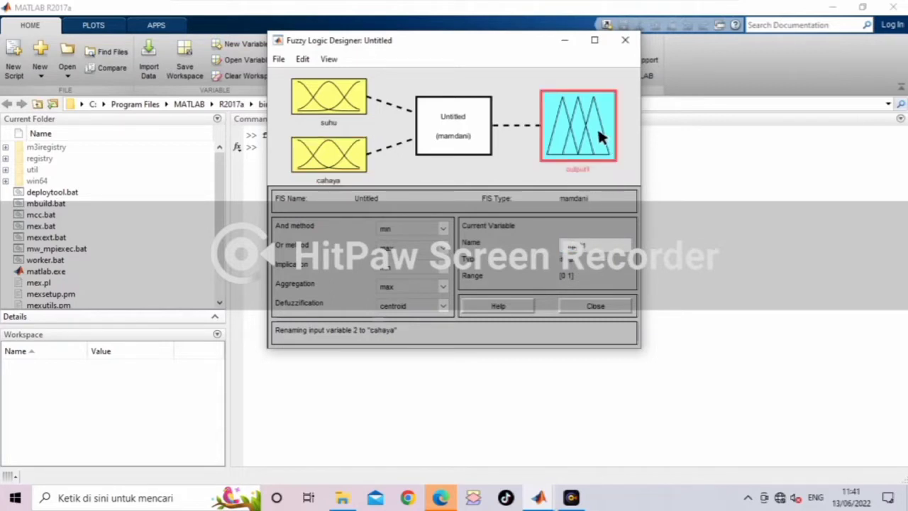
double_click(593, 245)
type("wa")
key("Return")
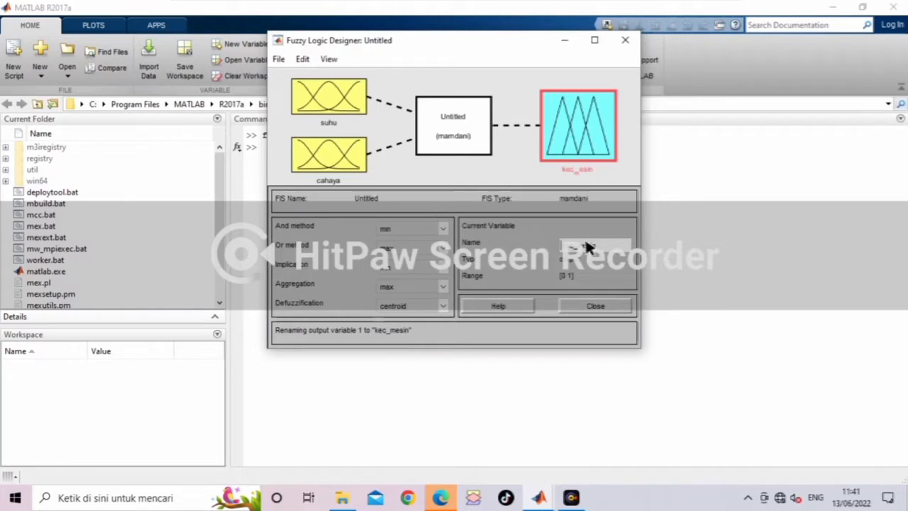
Open the Membership Function Editor and place its window beside the Fuzzy Logic Designer window
left_click(302, 62)
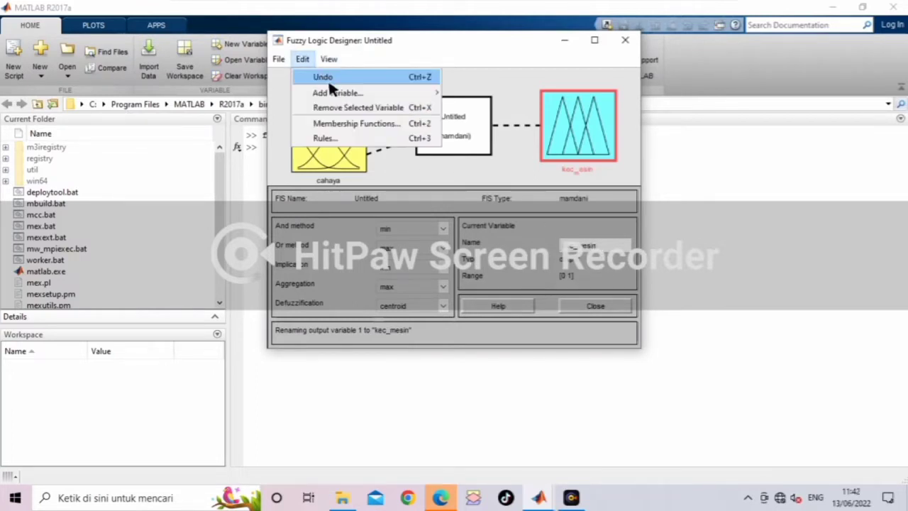
left_click(369, 124)
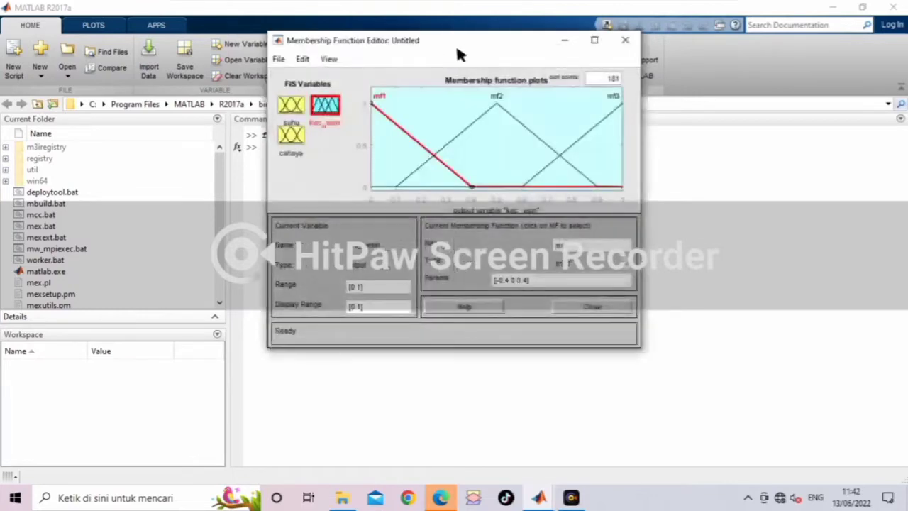
left_click_drag(455, 43, 697, 104)
left_click(391, 63)
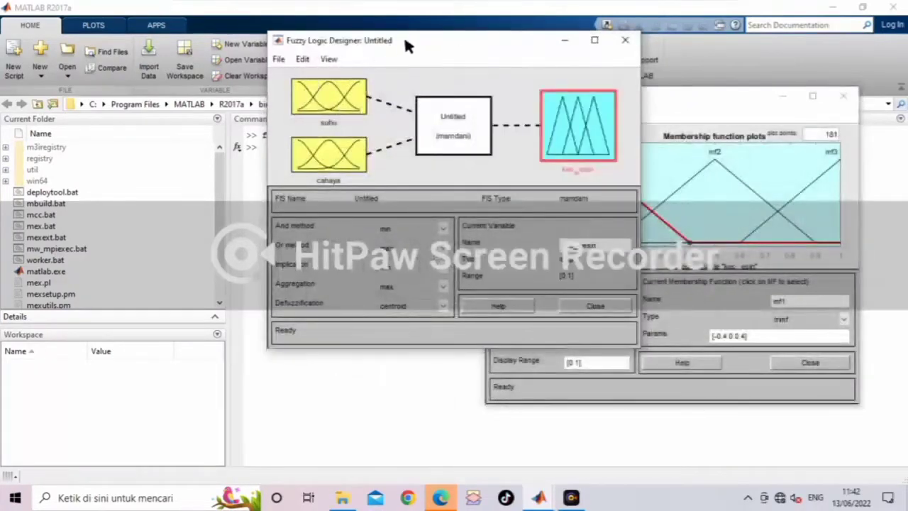
left_click_drag(413, 42, 216, 95)
left_click(600, 98)
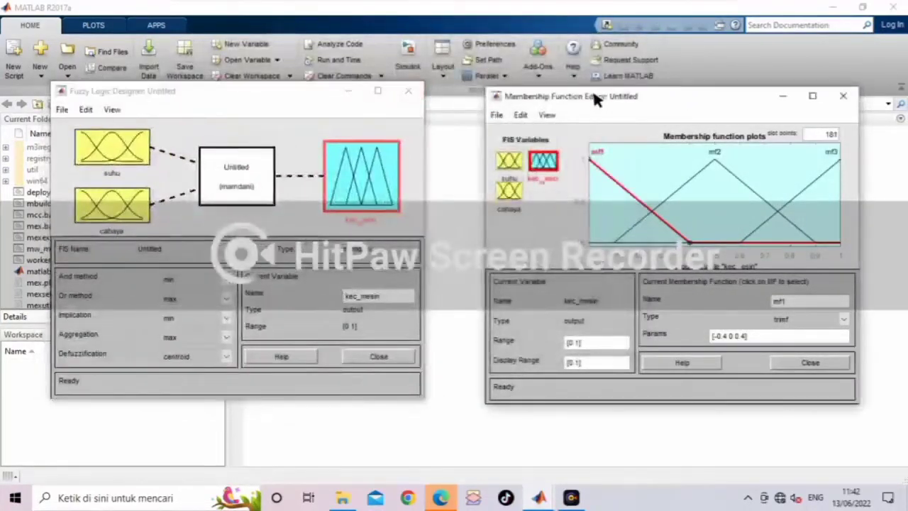
left_click_drag(600, 98, 532, 86)
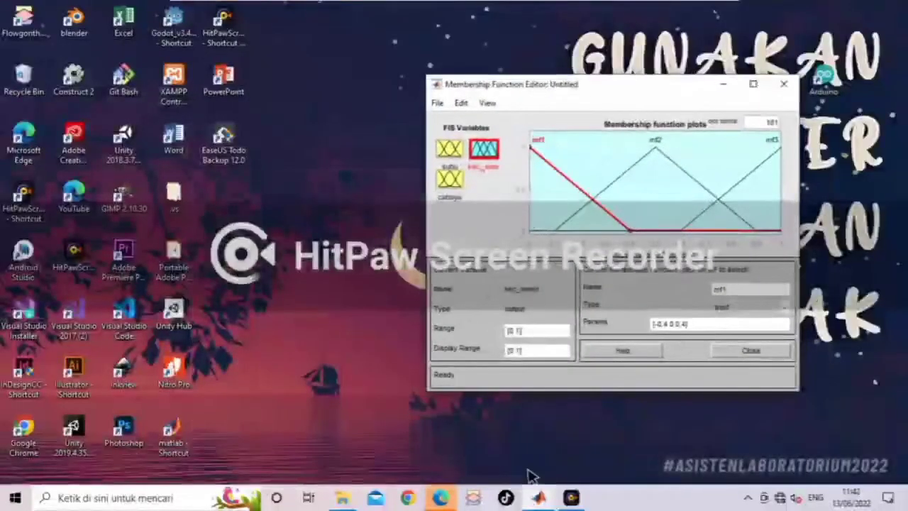
Restore the minimized MATLAB and Fuzzy Logic Designer windows and bring the Membership Function Editor back to the front
left_click(542, 500)
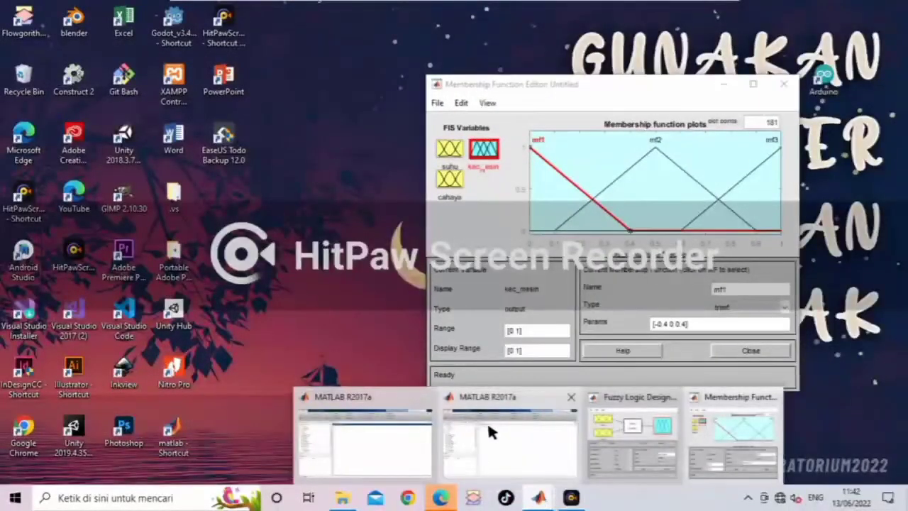
left_click(487, 422)
left_click(539, 497)
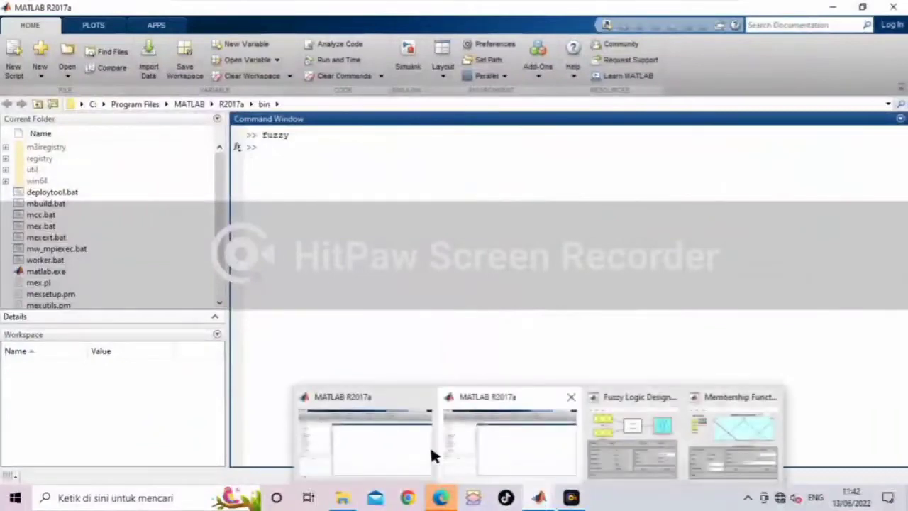
left_click(383, 446)
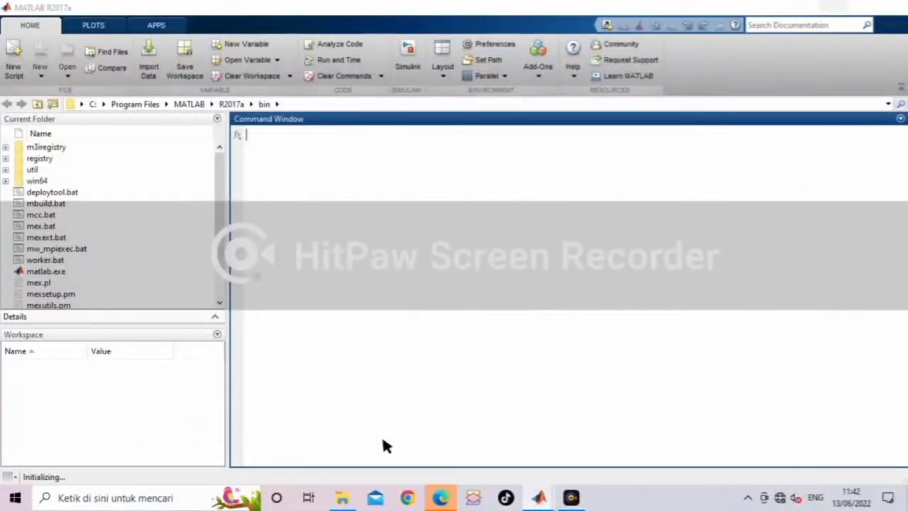
left_click(541, 499)
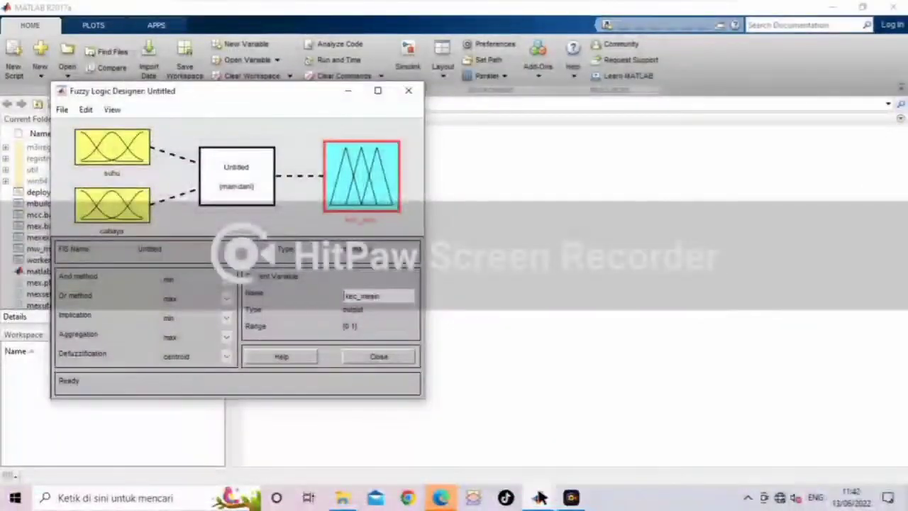
left_click(539, 497)
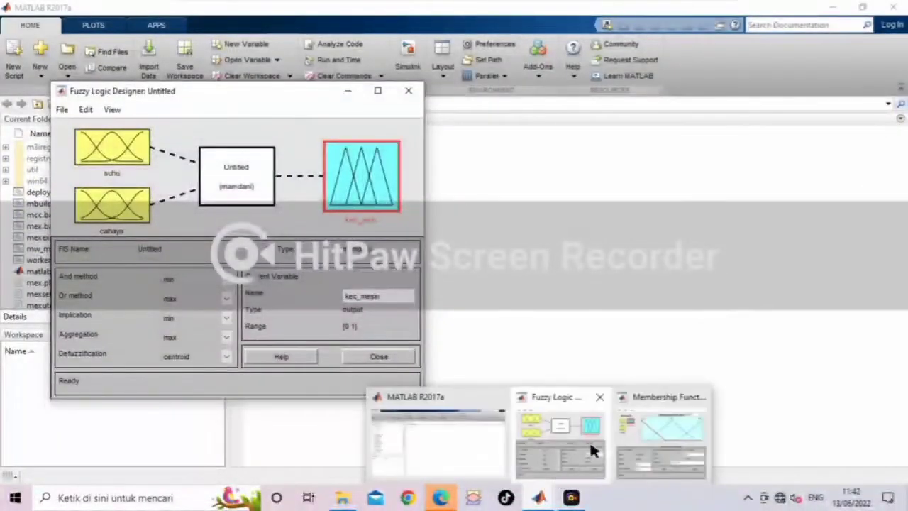
left_click(641, 420)
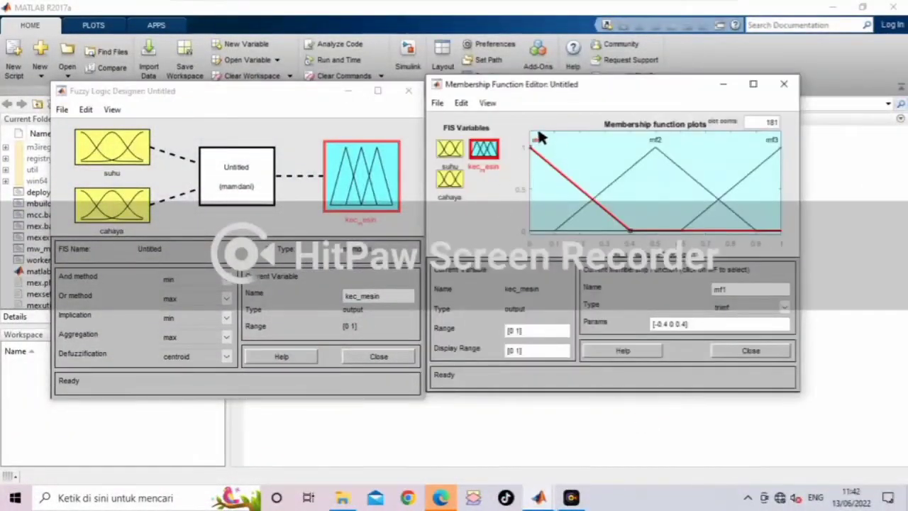
Rename the first membership function of the input variable suhu to dingin
left_click(444, 149)
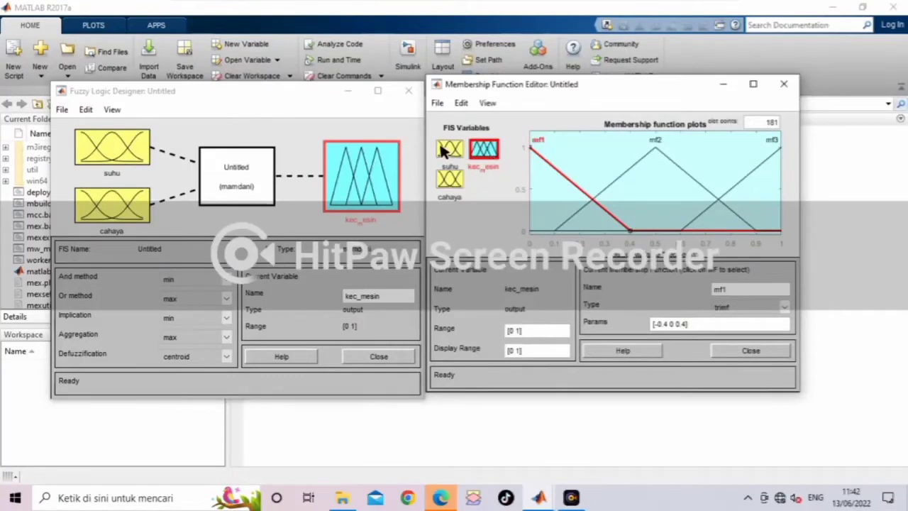
left_click(736, 284)
type("dingi")
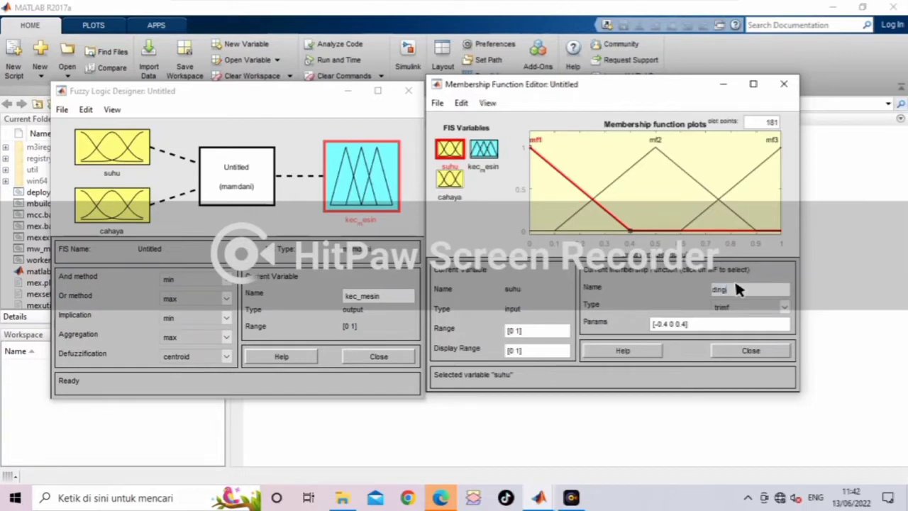
type("n")
key("Return")
Set the range of the input variable suhu to [0 50]
left_click(684, 325)
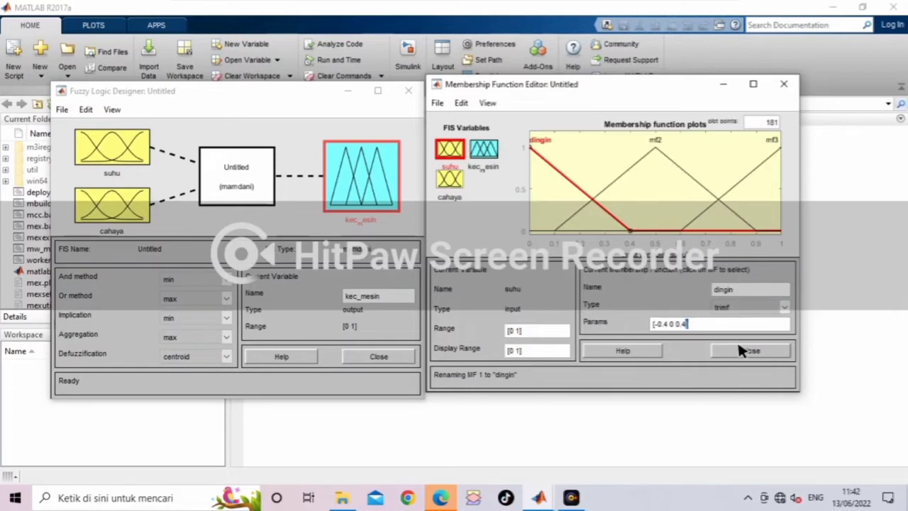
key("ctrl+a")
left_click(518, 332)
key("BackSpace")
type("50")
key("Return")
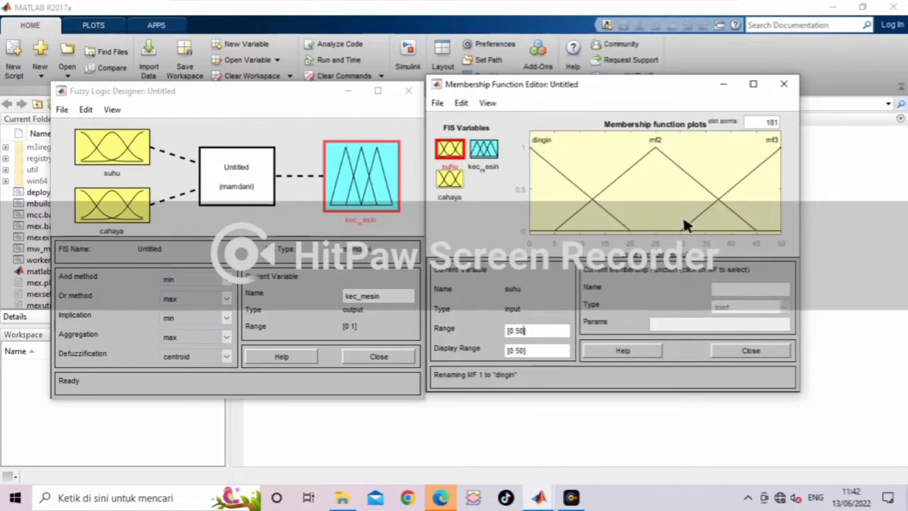
Set the parameters of suhu's dingin membership function to [0 0 15]
left_click(537, 144)
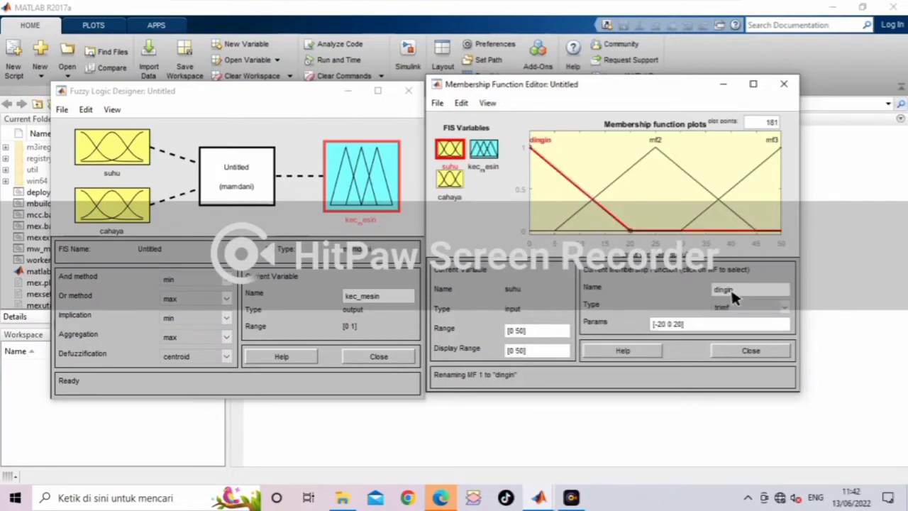
left_click(679, 322)
key("shift+Left")
key("shift+Left")
key("shift+Left")
key("shift+Left")
key("shift+Left")
key("shift+Left")
key("shift+Left")
key("shift+Left")
key("shift+Left")
key("shift+Left")
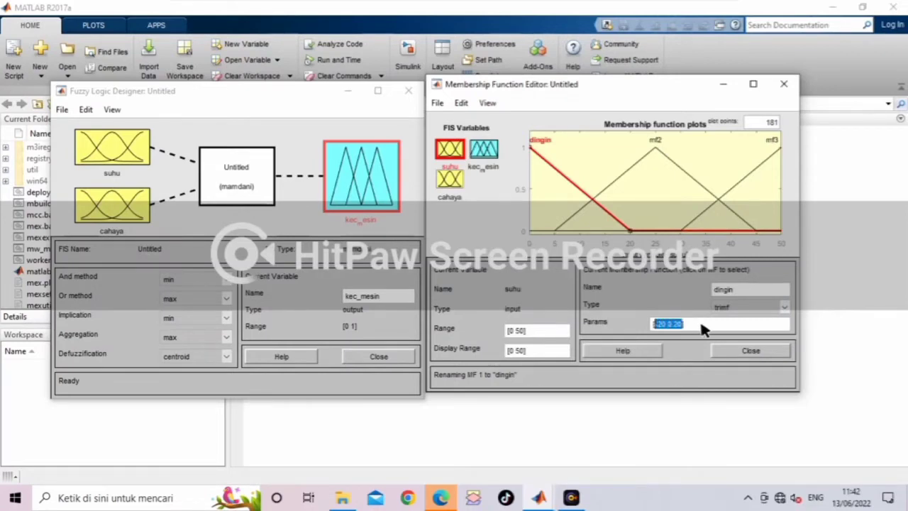
type("[0 0 15")
key("Return")
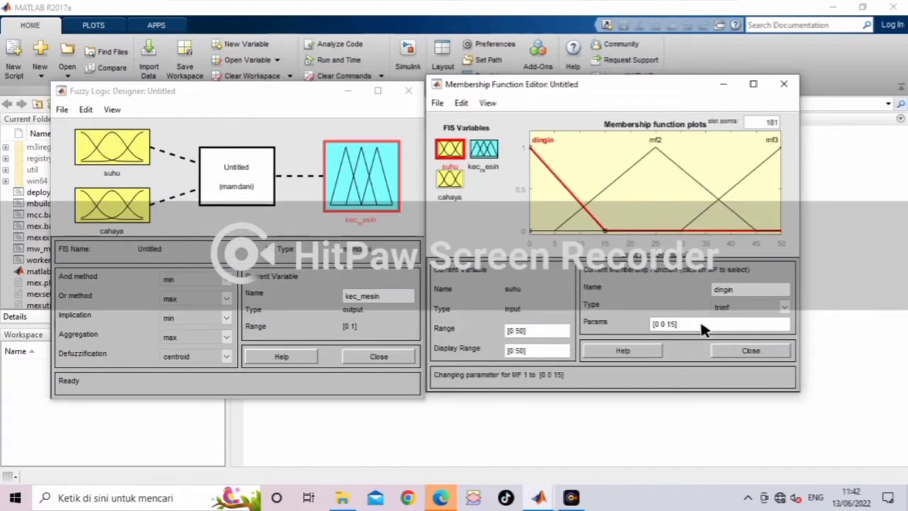
Rename suhu's second membership function, mf2, to sejuk
left_click(654, 144)
left_click(730, 291)
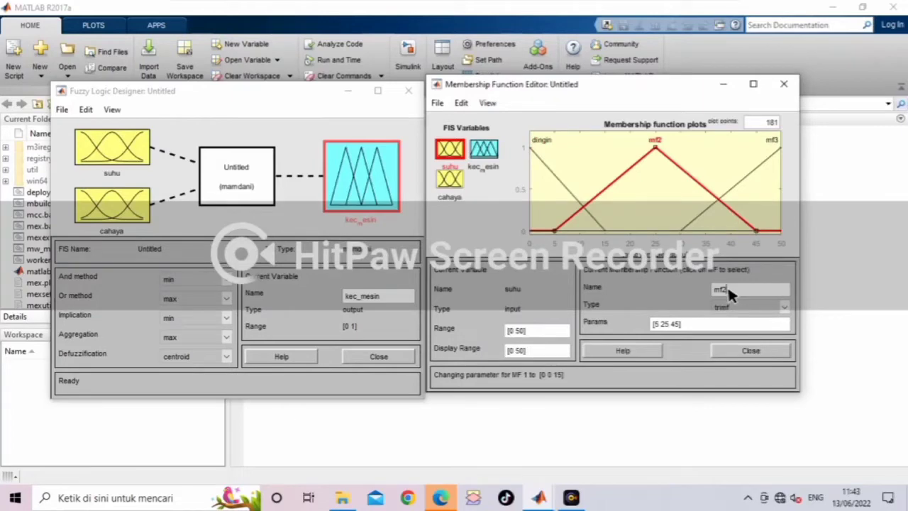
double_click(729, 292)
type("sejuk")
key("Return")
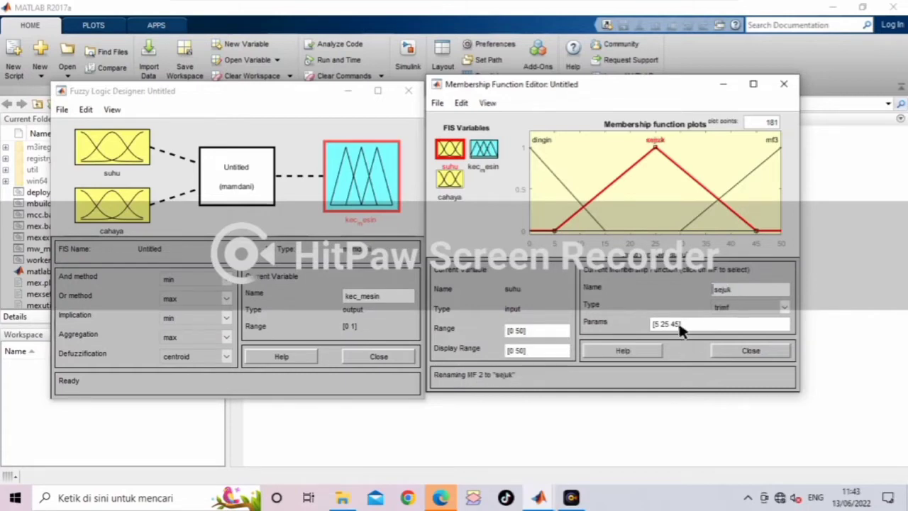
Set the parameters of suhu's sejuk membership function to [11 18 25]
left_click_drag(674, 324, 683, 322)
key("shift+Left")
key("shift+Left")
key("shift+Left")
key("shift+Left")
key("shift+Left")
key("shift+Left")
key("shift+Left")
type("[5")
key("BackSpace")
type("11 18 25]")
key("Return")
Rename suhu's third membership function, mf3, to normal
left_click(772, 149)
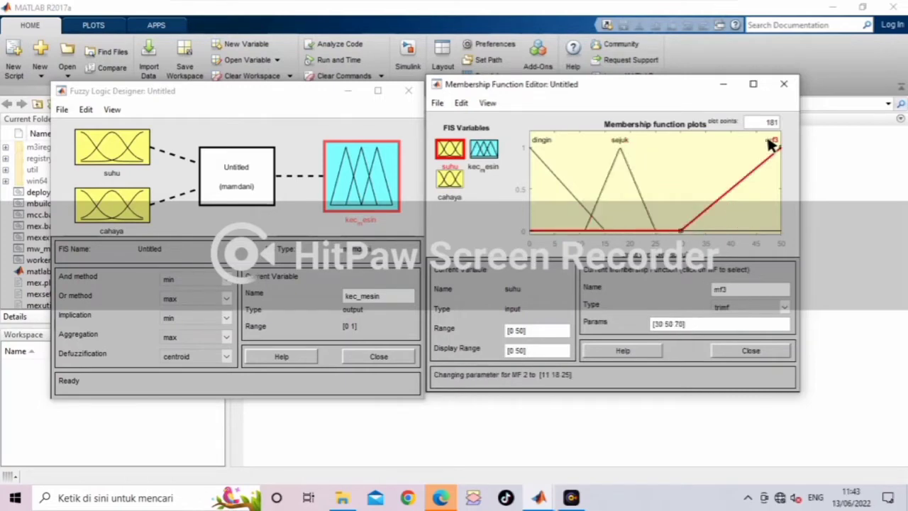
left_click(734, 289)
key("Return")
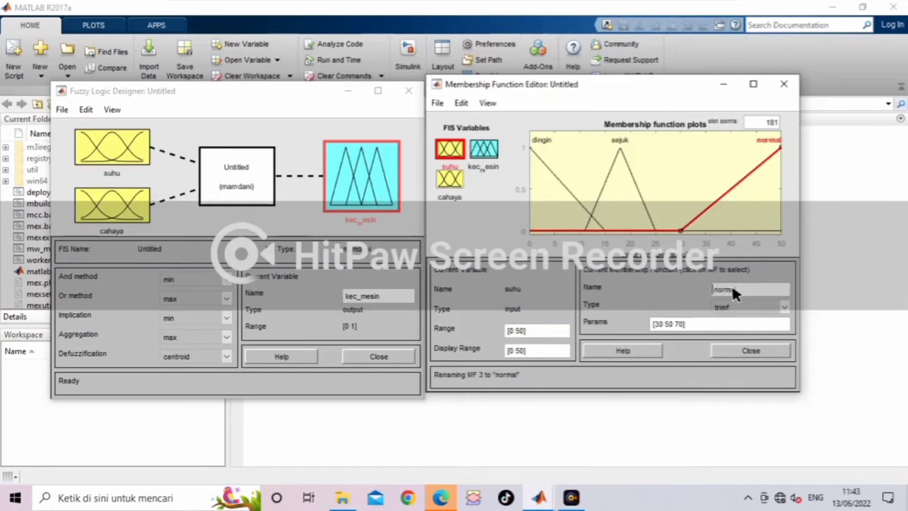
Set the parameters of suhu's normal membership function to [21 25 30]
left_click(682, 323)
key("shift+Left")
key("shift+Left")
key("shift+Left")
key("shift+Left")
key("shift+Left")
key("shift+Left")
key("shift+Left")
key("shift+Left")
key("shift+Left")
key("shift+Left")
type("[21 25 30")
key("Return")
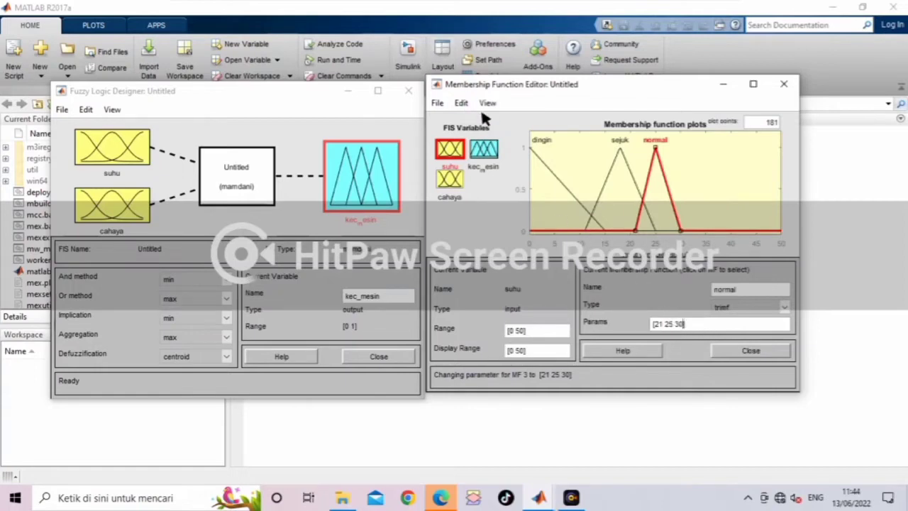
Add two more triangular (trimf) membership functions to the input variable suhu
left_click(462, 103)
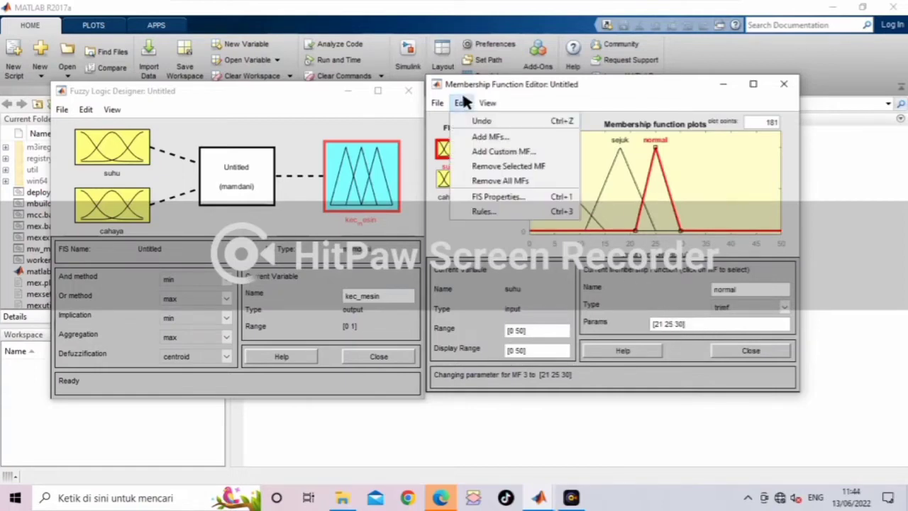
left_click(515, 136)
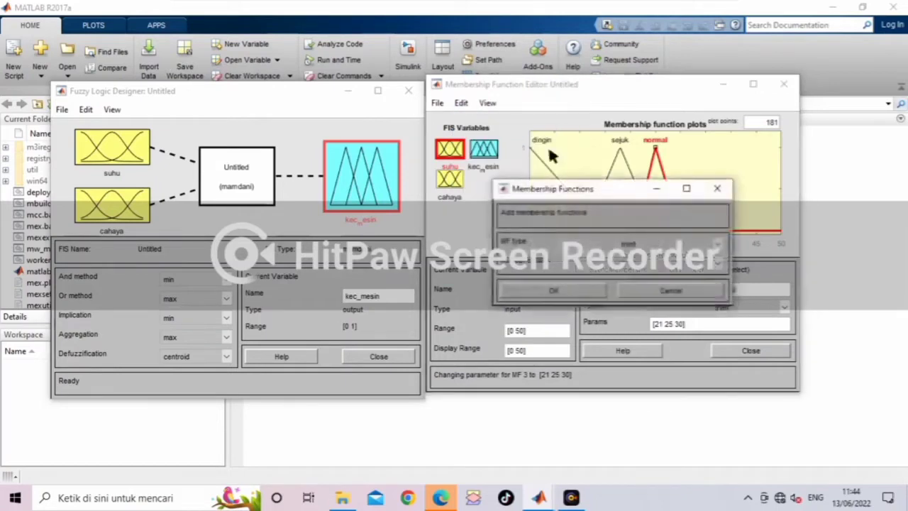
left_click(718, 261)
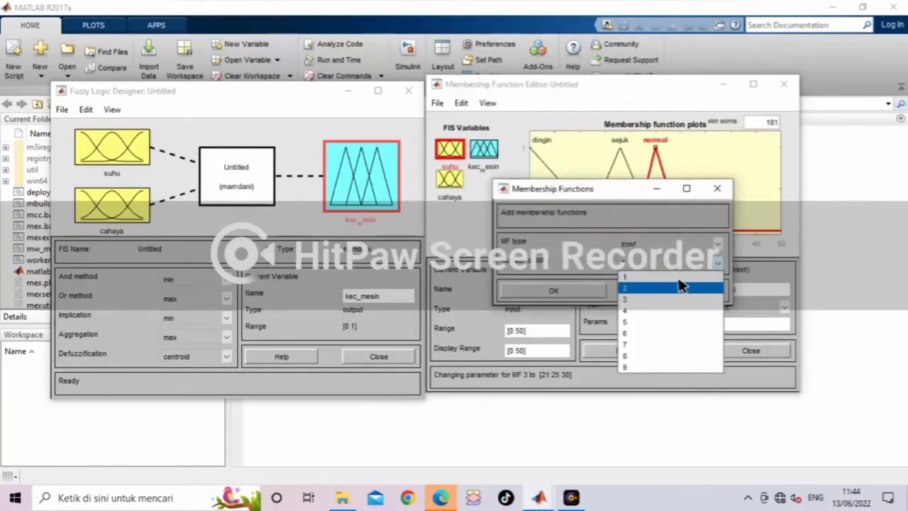
left_click(678, 285)
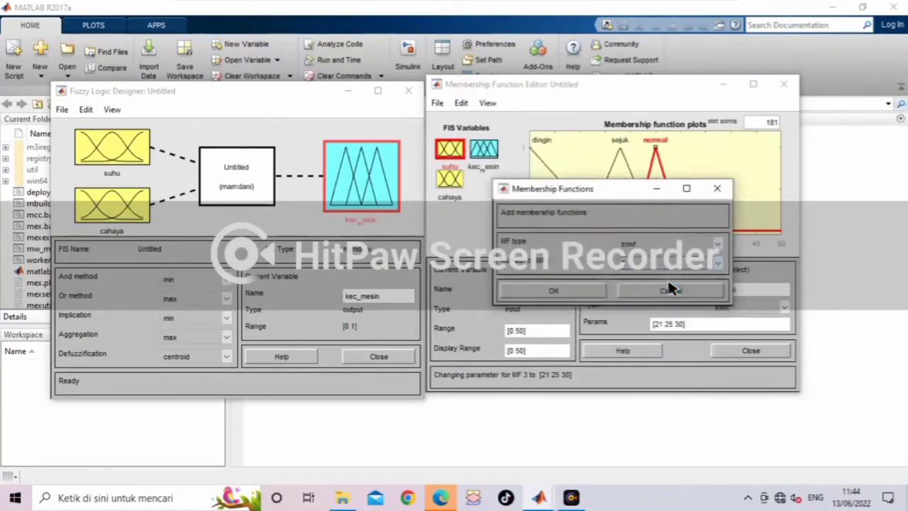
left_click(555, 287)
Rename suhu's fourth membership function, mf4, to hangat
left_click(449, 148)
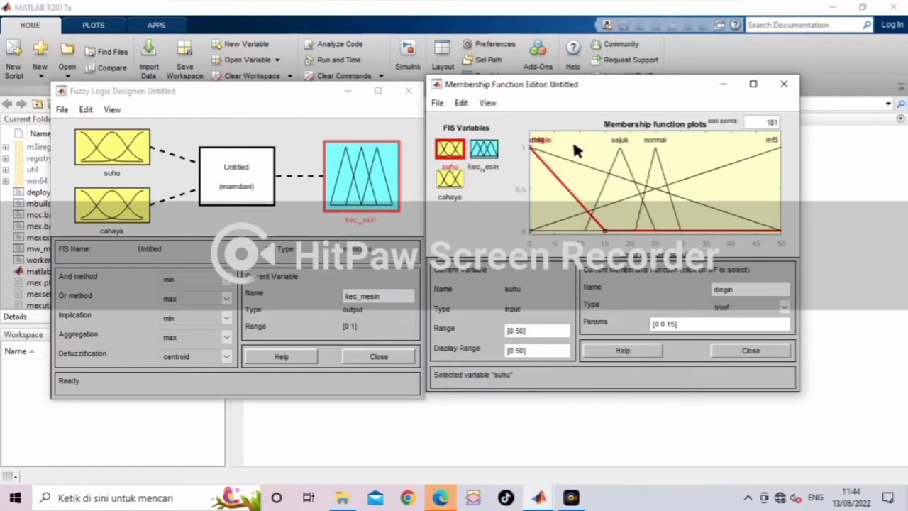
left_click(537, 143)
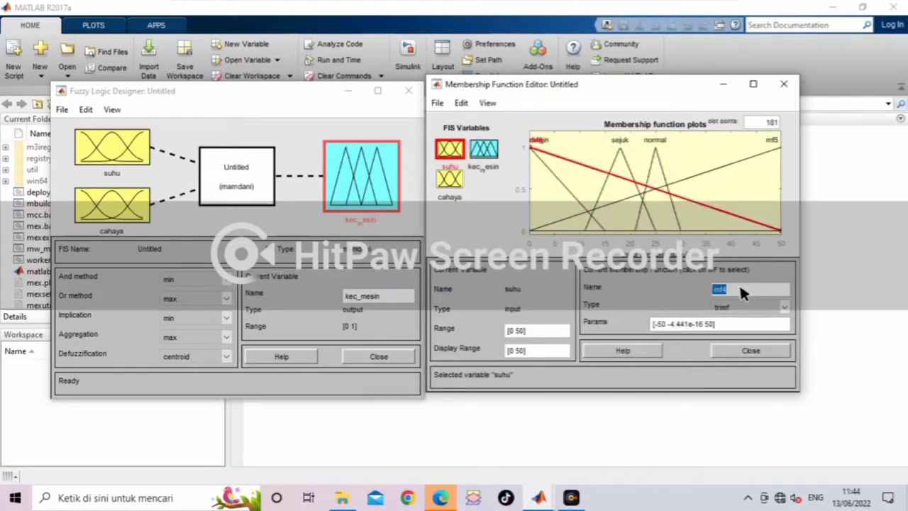
type("hangat")
key("Return")
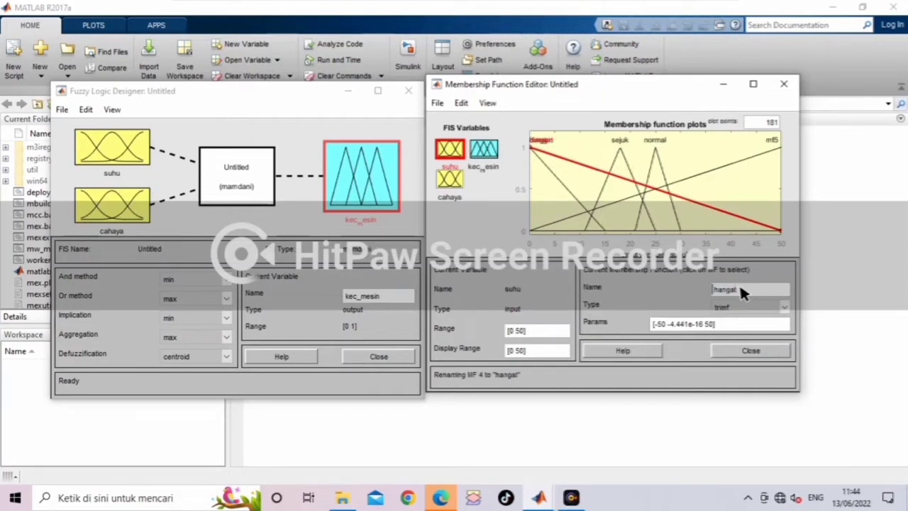
Set the parameters of suhu's hangat membership function to [28 34 40]
left_click(708, 324)
key("shift+Left")
key("shift+Left")
key("shift+Left")
key("shift+Left")
key("shift+Left")
key("shift+Left")
key("shift+Left")
key("shift+Left")
key("shift+Left")
key("shift+Left")
key("shift+Left")
key("shift+Left")
key("shift+Left")
key("shift+Left")
key("shift+Left")
key("shift+Left")
key("shift+Left")
key("shift+Left")
key("shift+Left")
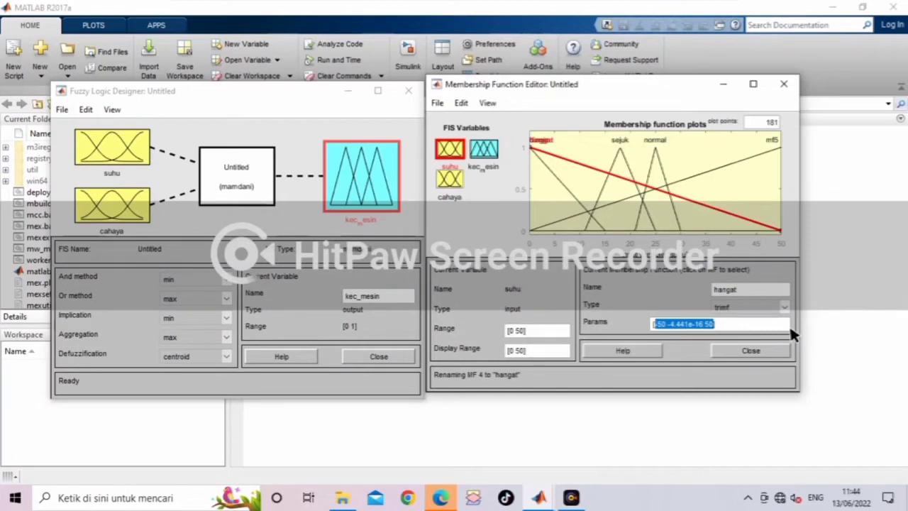
type("[28")
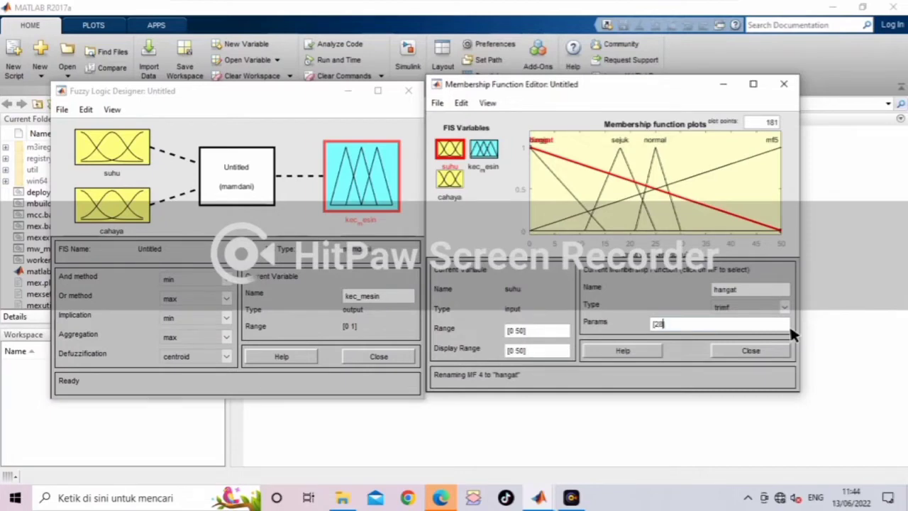
type(" 34 40")
key("Return")
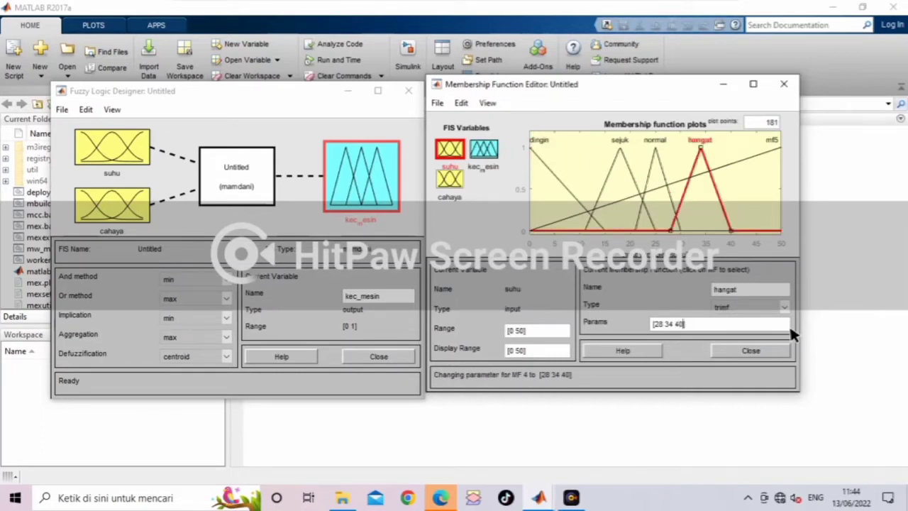
Rename suhu's fifth membership function, mf5, to panas and set its parameters to [36 50 50]
left_click(776, 143)
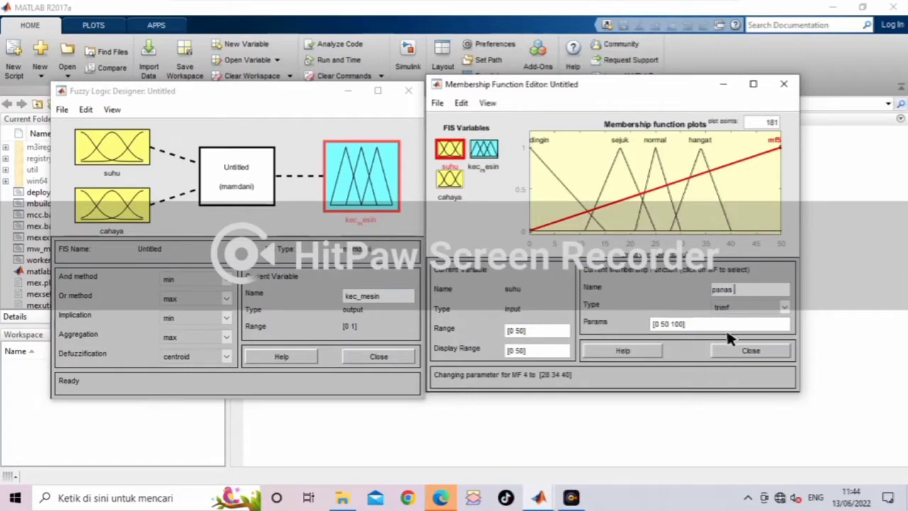
left_click(685, 324)
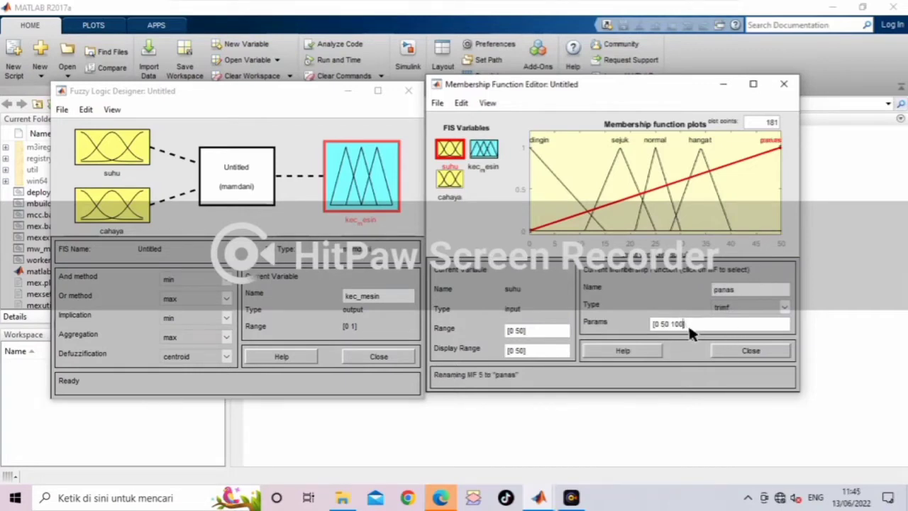
key("BackSpace")
key("BackSpace")
key("BackSpace")
type("50")
key("Return")
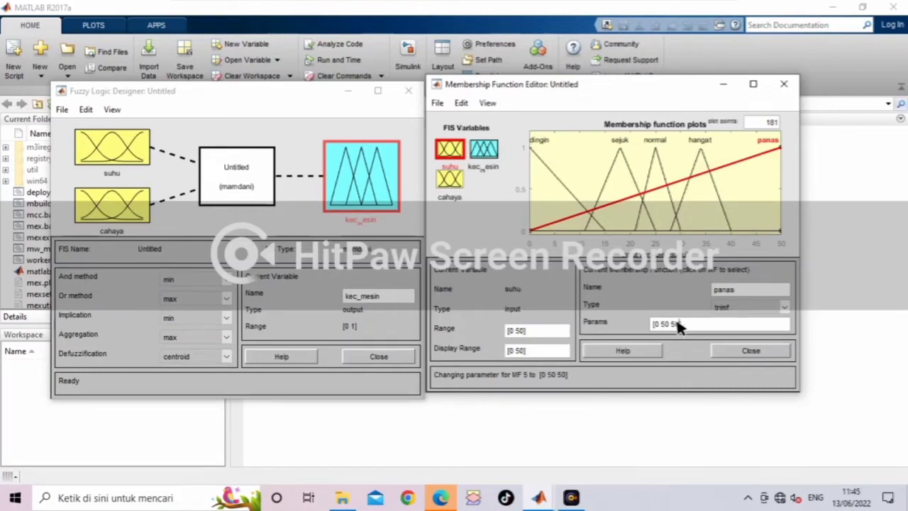
left_click(657, 322)
key("BackSpace")
type("36")
key("Return")
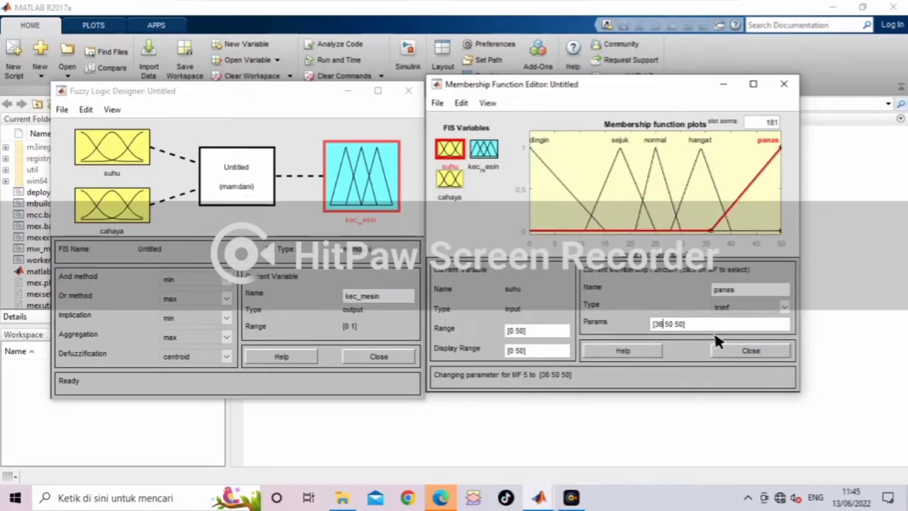
Rename the first membership function, mf1, of the input variable cahaya to gelap
left_click(445, 180)
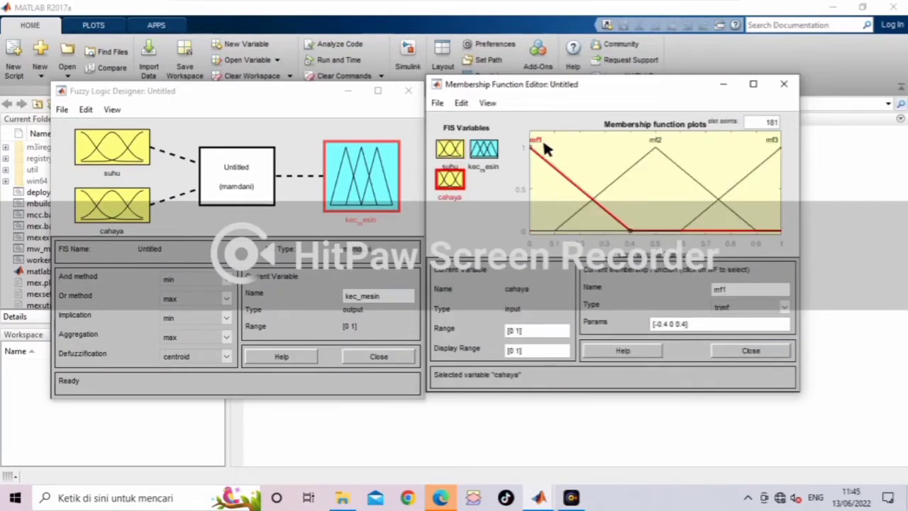
double_click(741, 291)
key("Return")
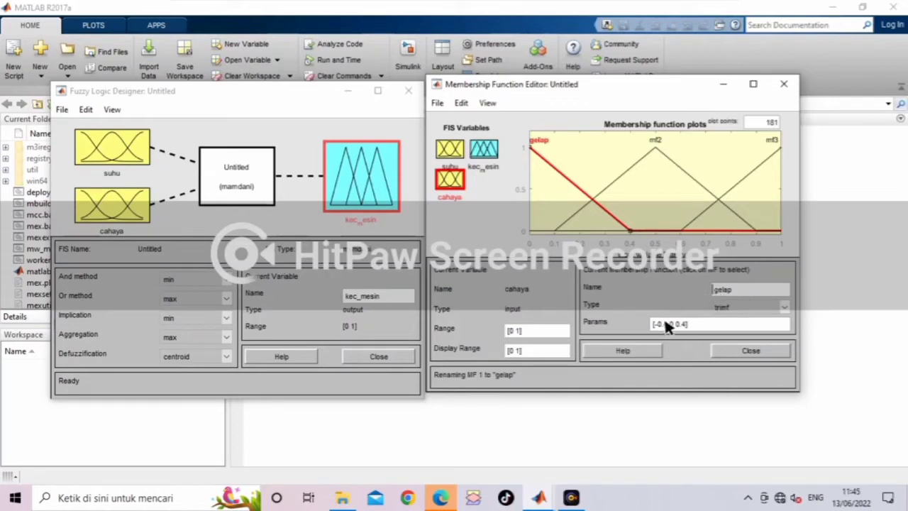
Set the range of the input variable cahaya to [0 100]
left_click(518, 331)
key("BackSpace")
key("BackSpace")
type("100]")
key("Return")
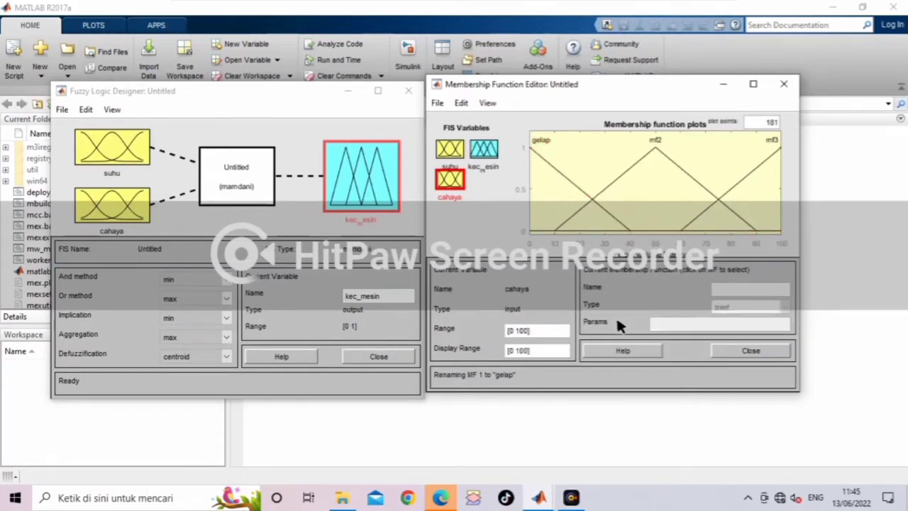
Set the parameters of cahaya's gelap membership function to [0 0 35]
left_click(542, 142)
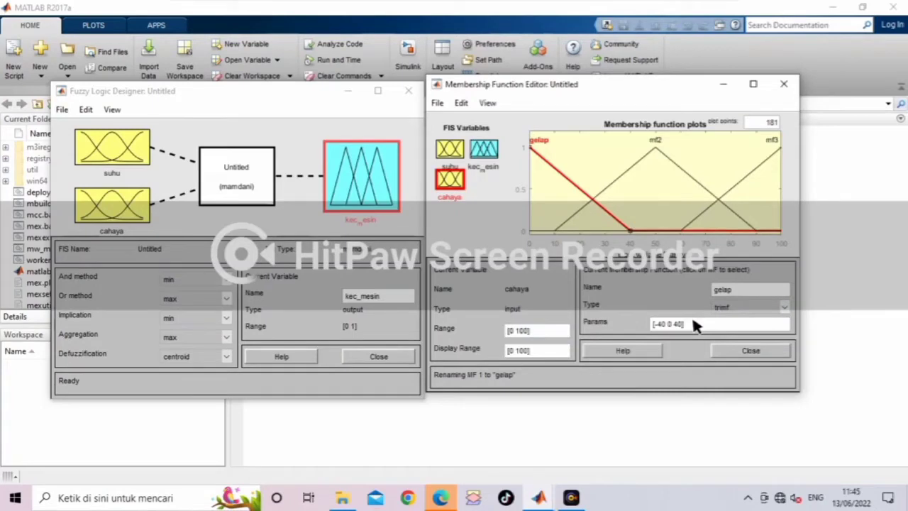
key("BackSpace")
key("BackSpace")
key("BackSpace")
key("BackSpace")
key("BackSpace")
key("BackSpace")
key("BackSpace")
key("BackSpace")
key("BackSpace")
type("0 0 35")
key("Return")
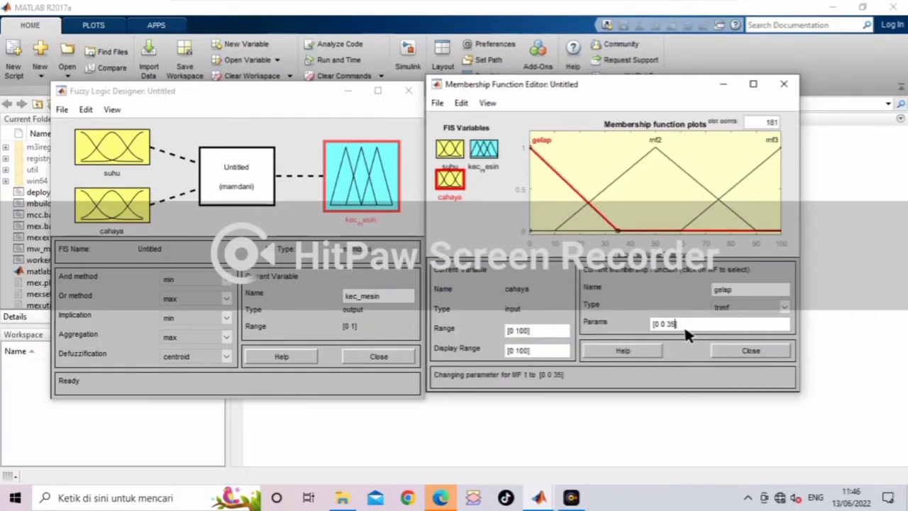
Rename cahaya's second membership function, mf2, to normal
left_click(644, 144)
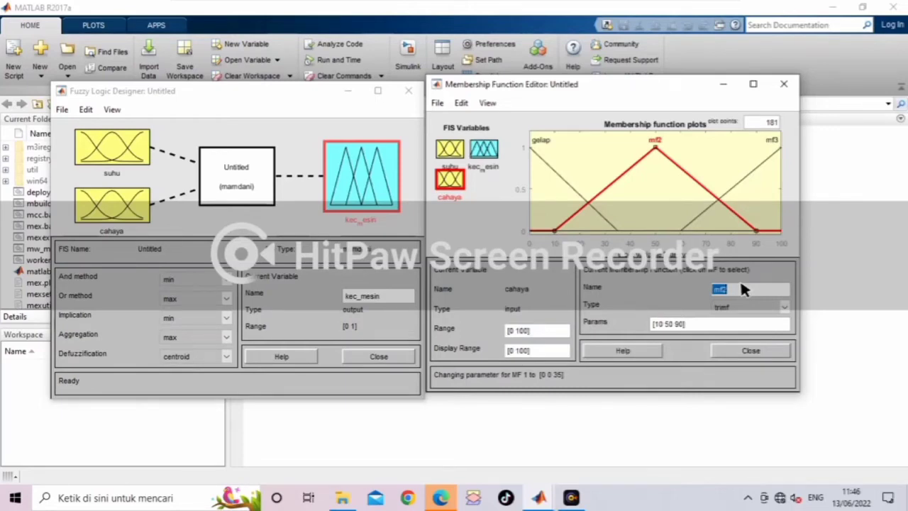
type("normal")
key("Return")
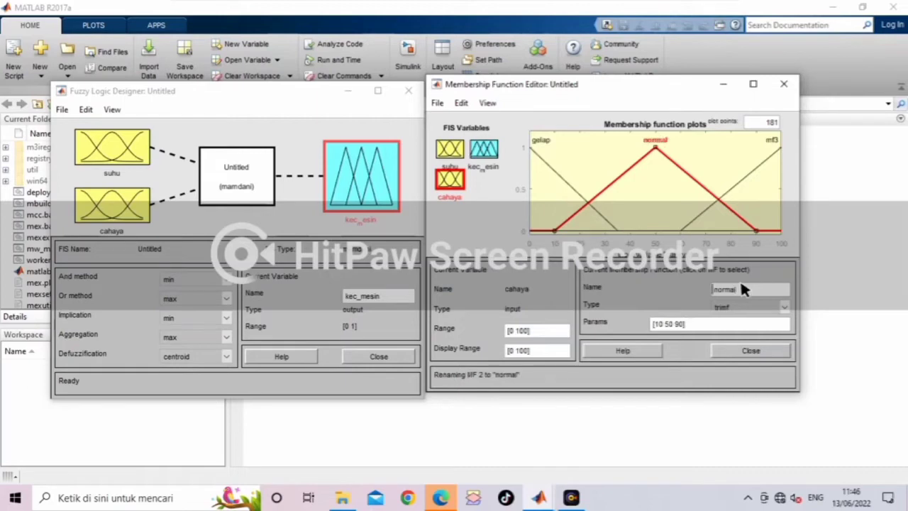
Set the parameters of cahaya's normal membership function to [31 50 85]
left_click(683, 327)
key("shift+Left")
key("shift+Left")
key("shift+Left")
key("shift+Left")
key("shift+Left")
key("shift+Left")
key("shift+Left")
key("shift+Left")
key("shift+Left")
key("shift+Left")
type("[31 50 85]")
key("Return")
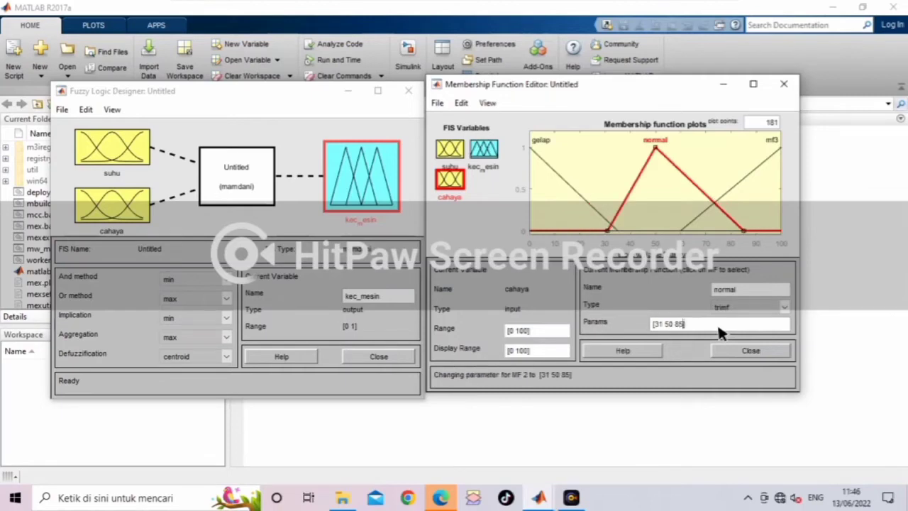
Rename cahaya's third membership function, mf3, to terang
left_click(773, 139)
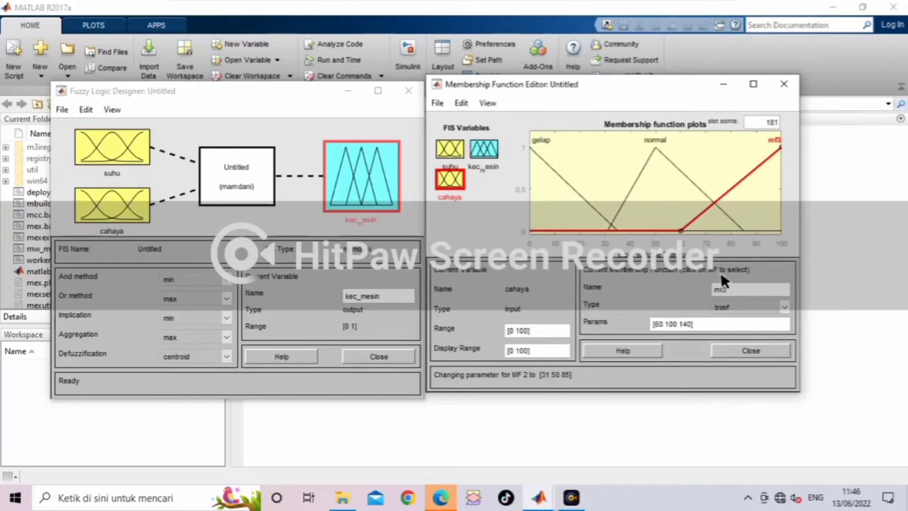
left_click(648, 141)
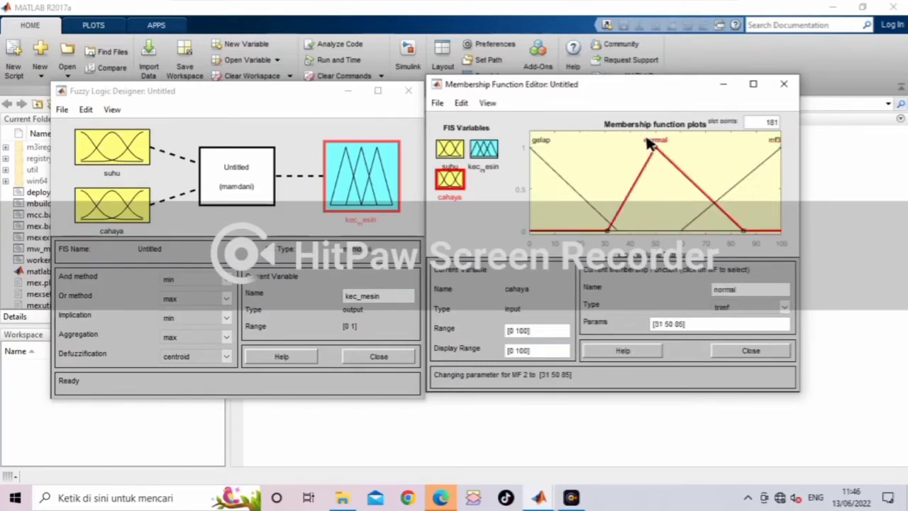
left_click(774, 140)
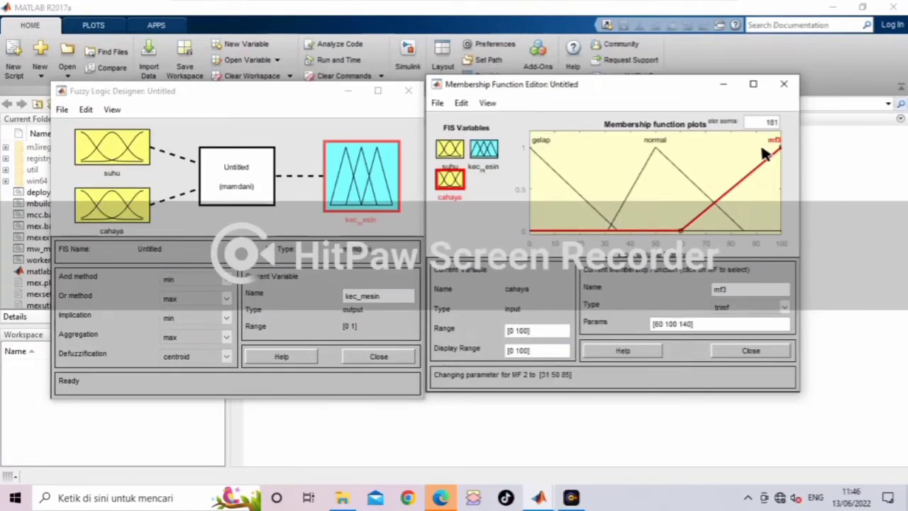
double_click(743, 290)
key("Return")
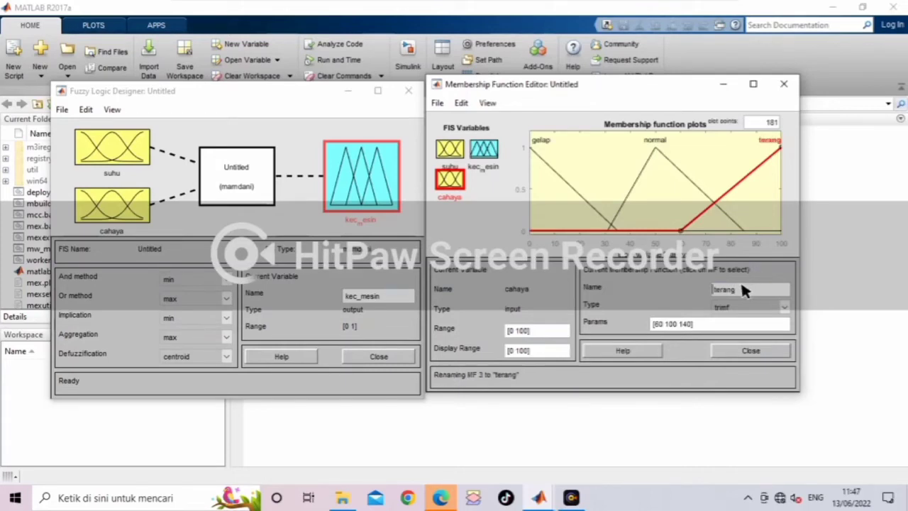
Set the parameters of cahaya's terang membership function to [81 100 100]
triple_click(723, 330)
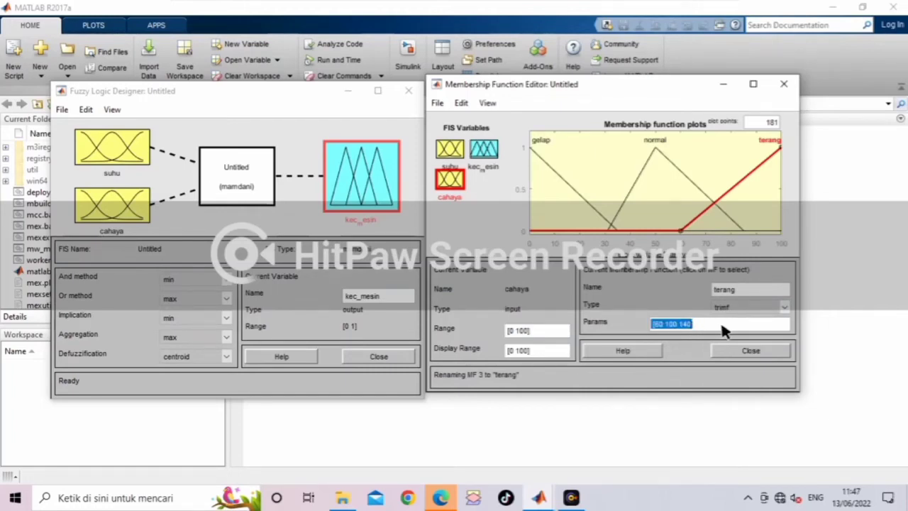
key("shift+Left")
key("shift+Left")
key("shift+Left")
key("shift+Left")
key("shift+Left")
key("shift+Left")
key("shift+Left")
key("shift+Left")
key("shift+Left")
key("shift+Left")
key("shift+Left")
key("shift+Right")
key("shift+Right")
key("shift+Right")
key("shift+Right")
key("shift+Right")
key("shift+Right")
key("shift+Right")
key("shift+Right")
key("shift+Right")
key("shift+Right")
key("shift+Right")
type("[8")
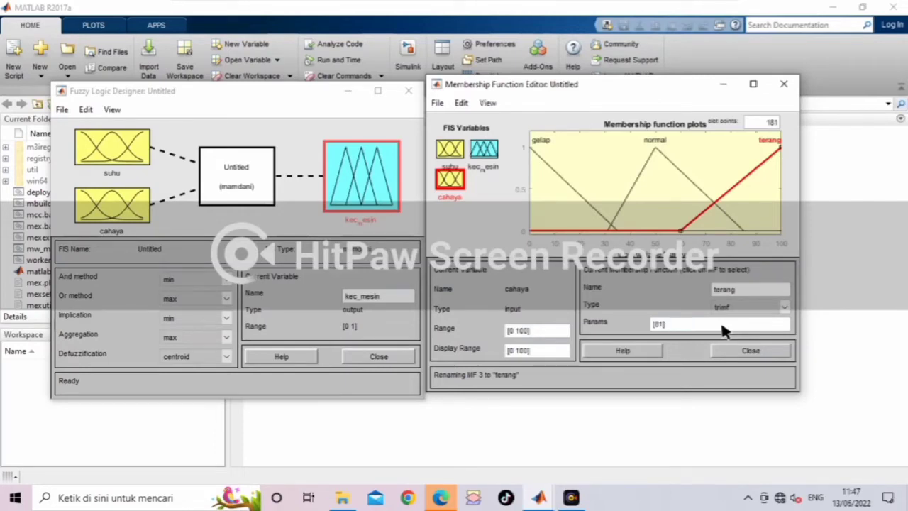
type("1 100]100]")
key("Return")
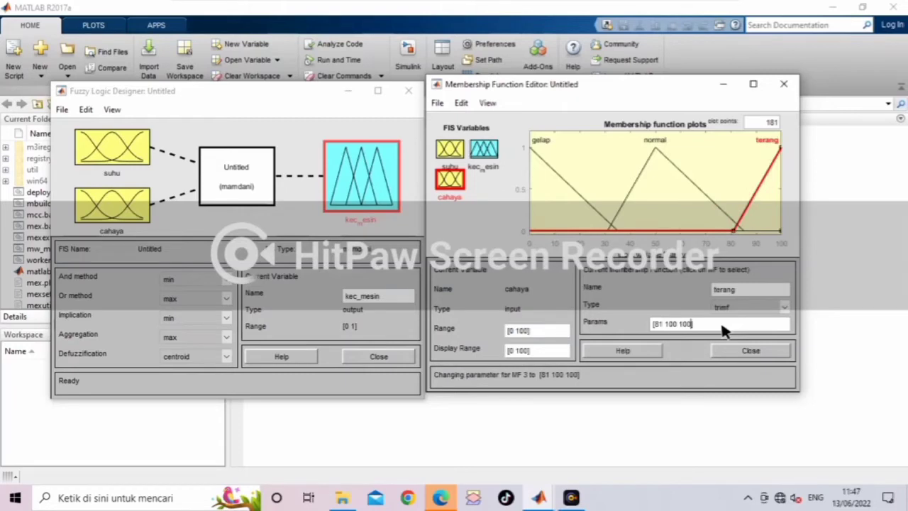
Set the range of the output variable kec_mesin to [0 45]
left_click(483, 149)
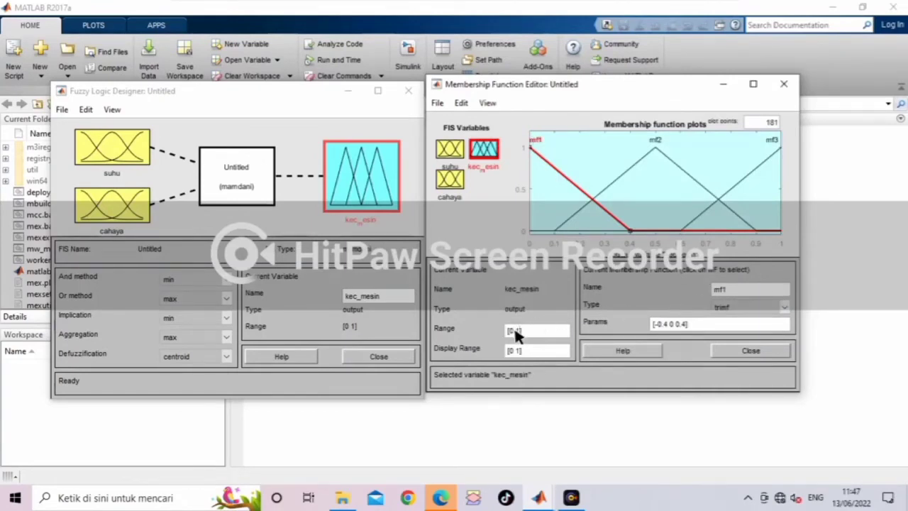
type("45")
key("Return")
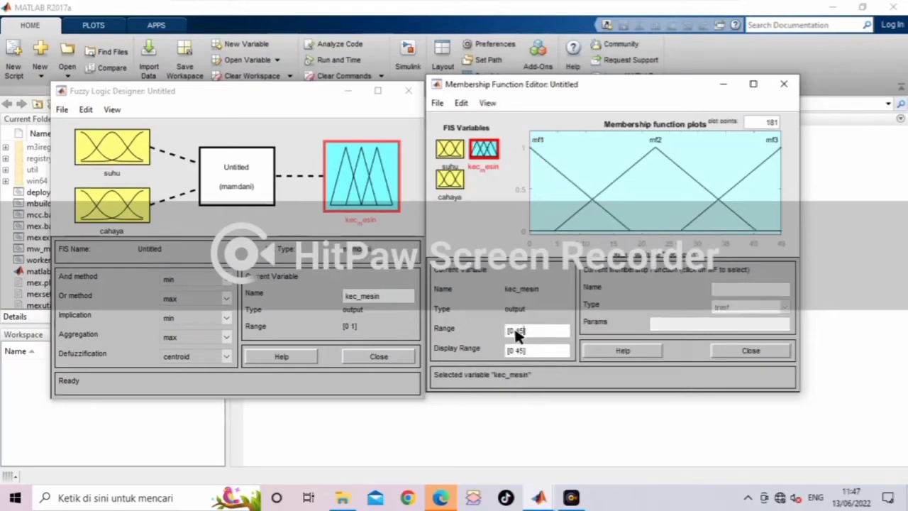
Rename kec_mesin's first membership function, mf1, to lambat
left_click(574, 181)
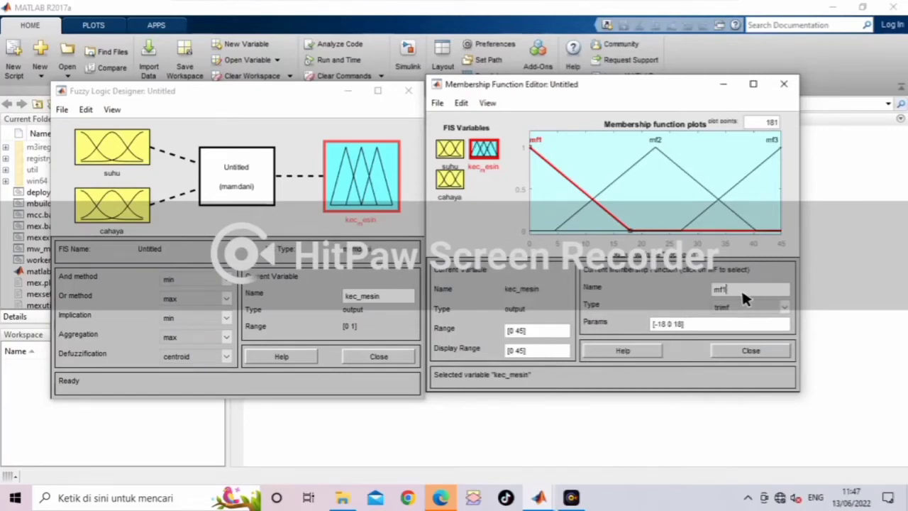
type("d")
type("5")
key("Return")
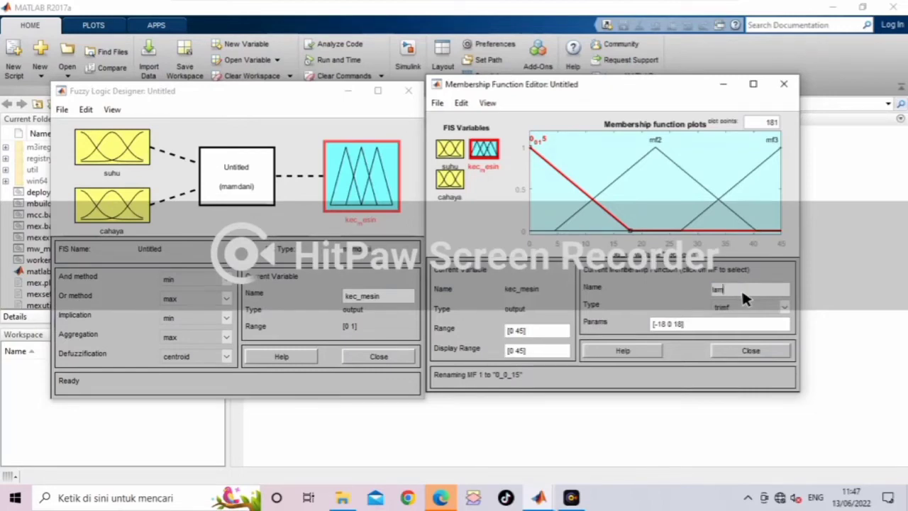
type("lambat")
key("Return")
Set the parameters of kec_mesin's lambat membership function to [0 0 15]
left_click(685, 324)
key("shift+Left")
key("shift+Left")
key("shift+Left")
key("shift+Left")
key("shift+Left")
key("shift+Left")
key("shift+Left")
key("shift+Left")
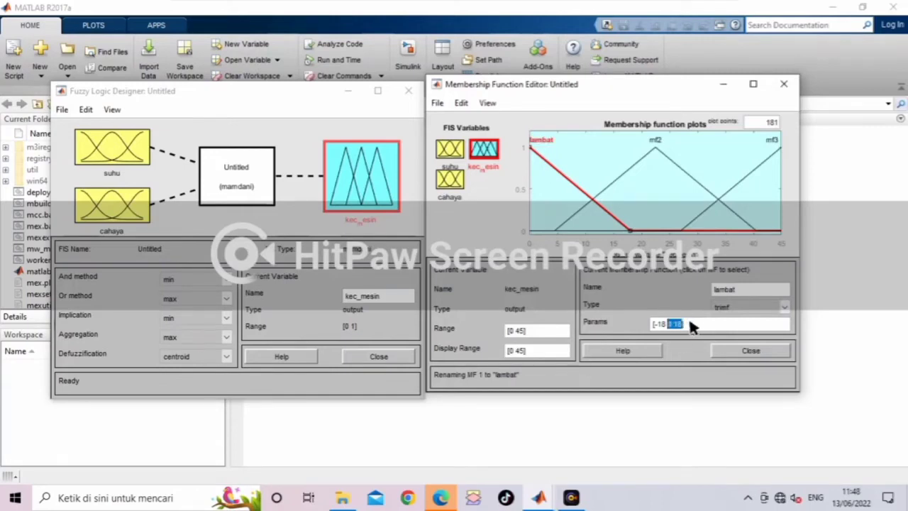
key("shift+Left")
type("0 0 15]")
key("Return")
Rename kec_mesin's second membership function, mf2, to sedang
left_click(655, 147)
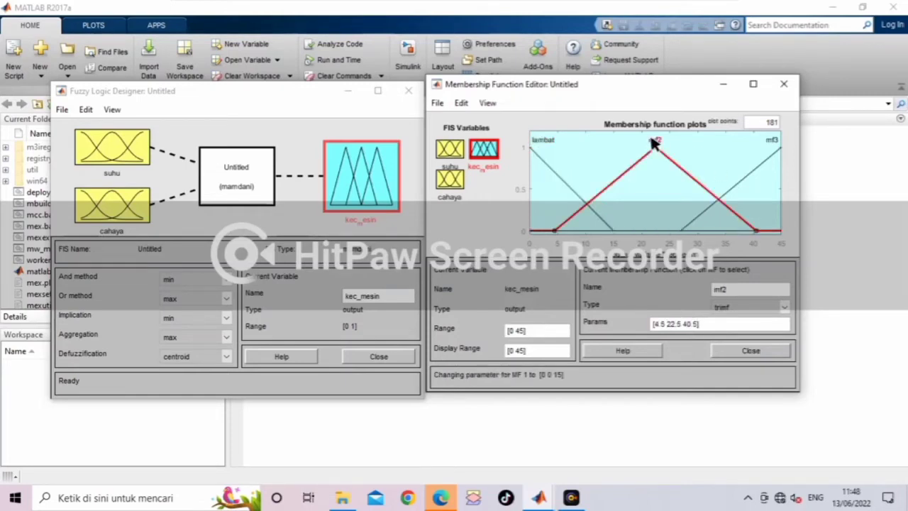
double_click(734, 280)
type("sedang")
key("Return")
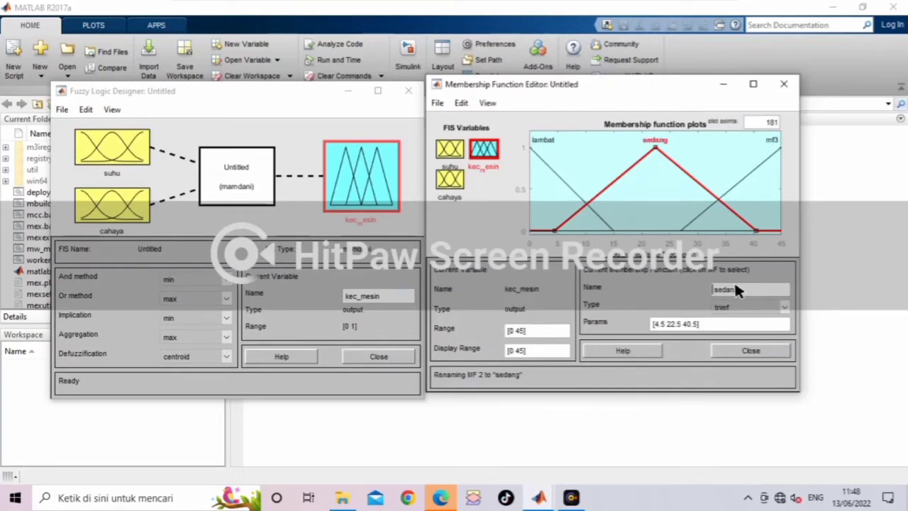
Set the parameters of kec_mesin's sedang membership function to [11 15 21]
left_click(695, 325)
key("shift+Left")
key("shift+Left")
key("shift+Left")
key("shift+Left")
key("shift+Left")
key("shift+Left")
key("shift+Left")
key("shift+Left")
key("shift+Left")
key("shift+Left")
key("shift+Left")
key("shift+Left")
key("shift+Left")
key("shift+Left")
key("shift+Left")
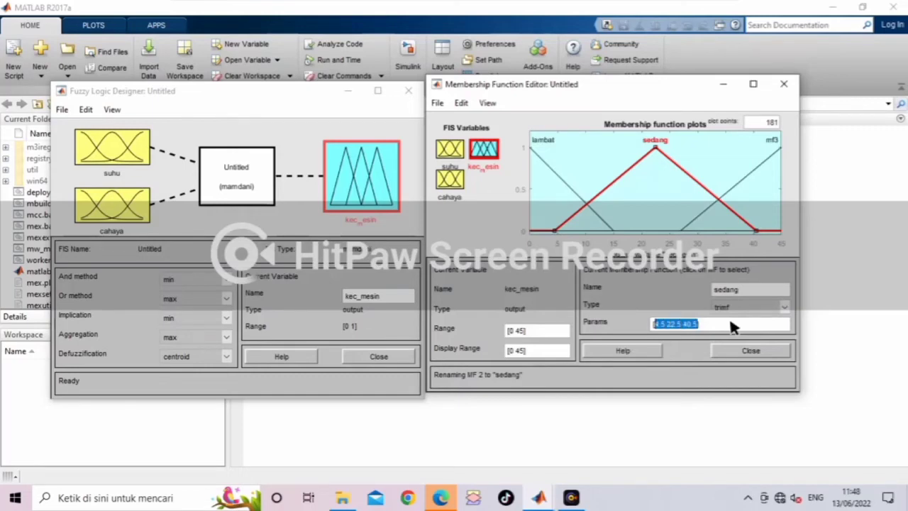
type("[11]")
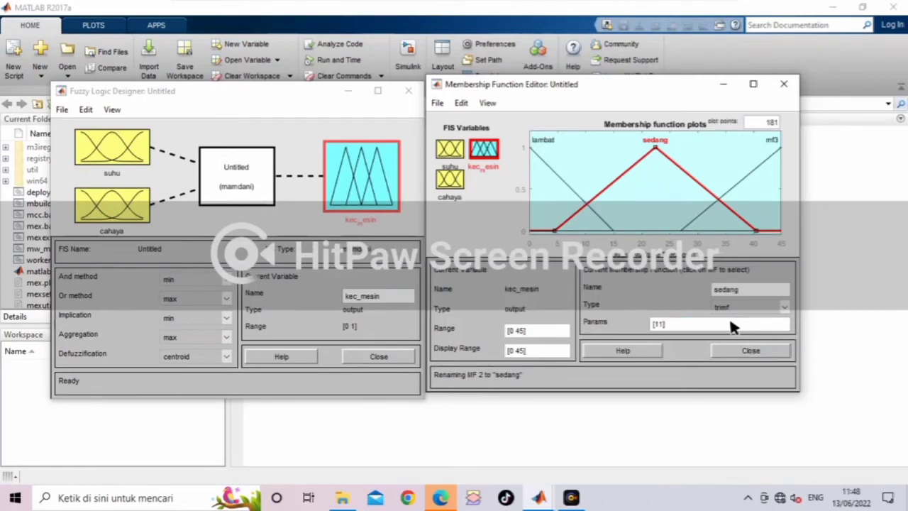
type(" 15 21")
key("Return")
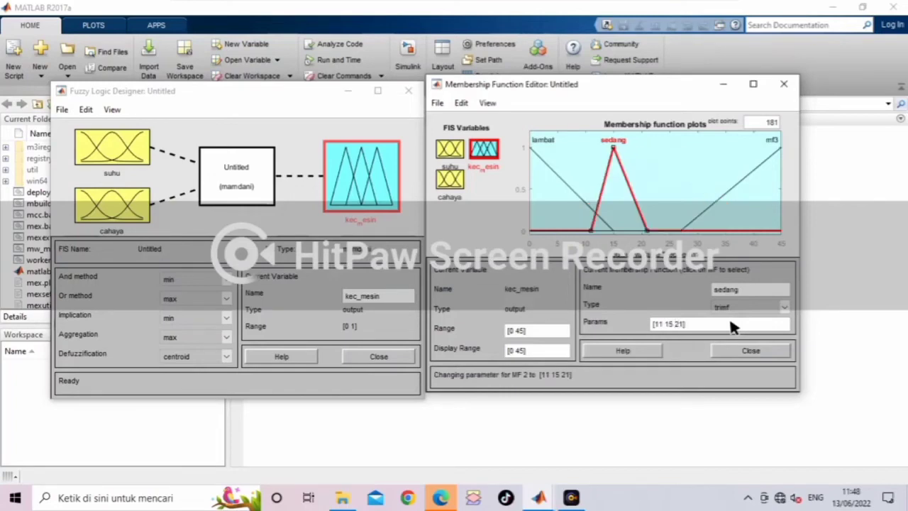
Rename kec_mesin's third membership function, mf3, to cepat
left_click(750, 176)
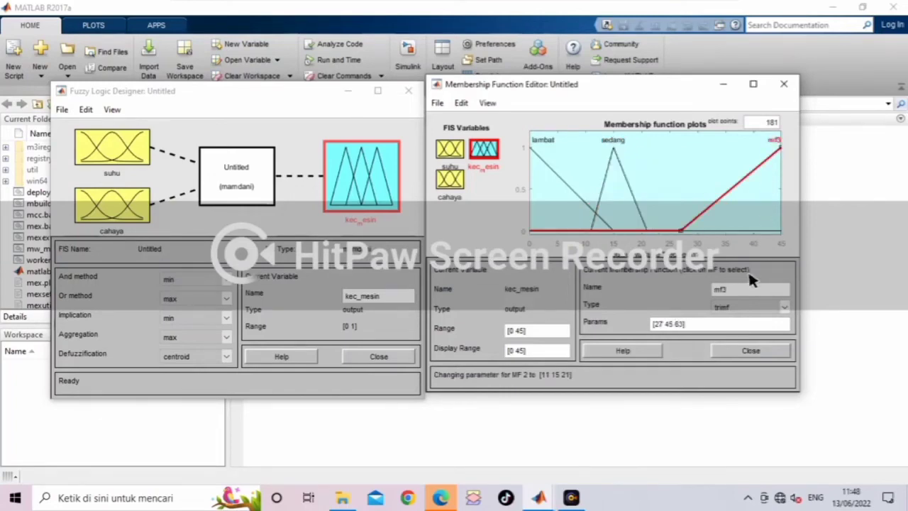
left_click(742, 285)
type("cepat")
key("Return")
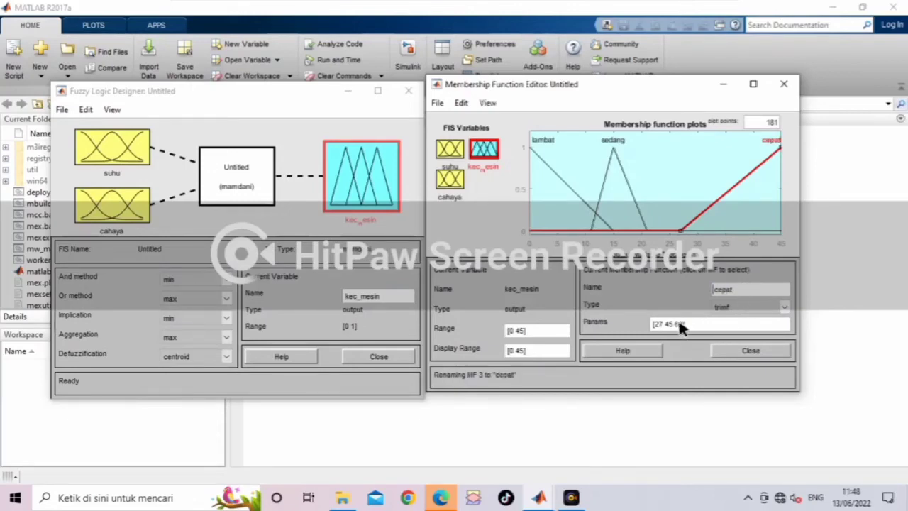
Set the parameters of kec_mesin's cepat membership function to [19 45 45]
key("ctrl+shift+Left")
key("ctrl+shift+Left")
key("ctrl+shift+Left")
key("ctrl+shift+Left")
type("[19 45 45]")
key("Return")
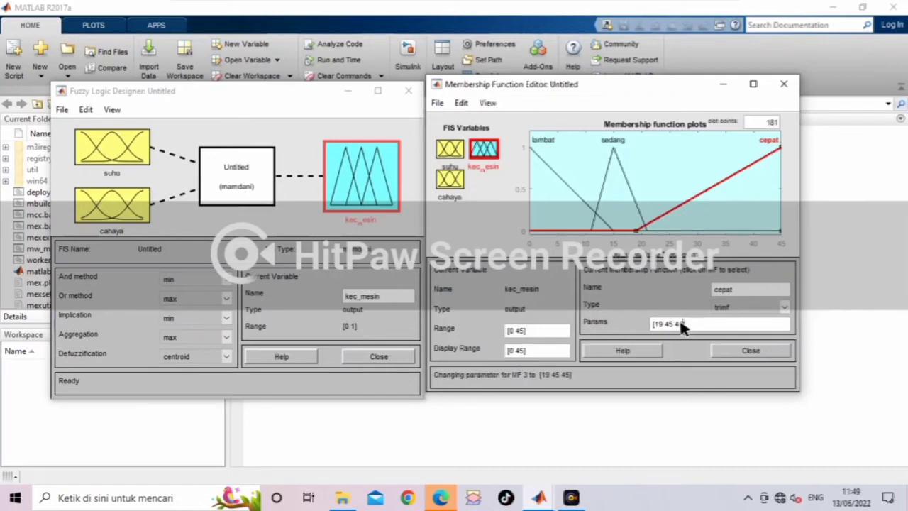
Close the Membership Function Editor and open the Rule Editor for the fuzzy system
left_click(752, 351)
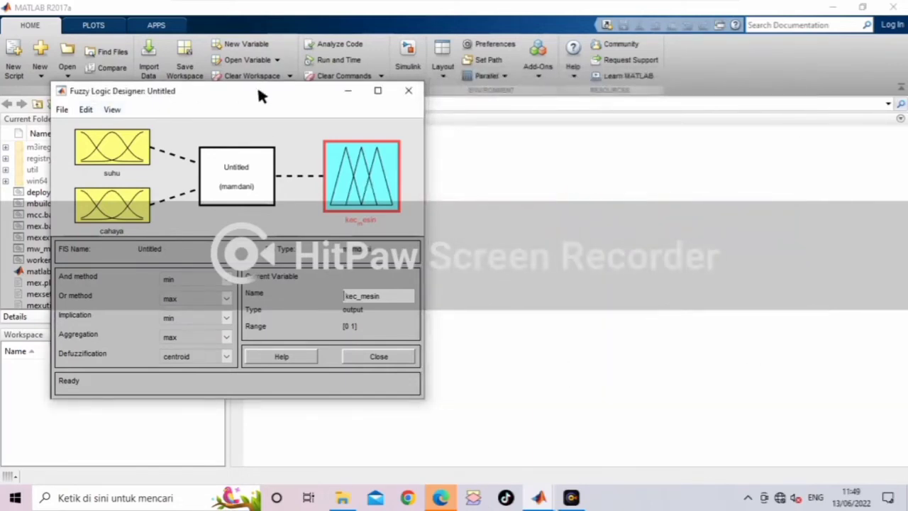
left_click_drag(256, 87, 274, 96)
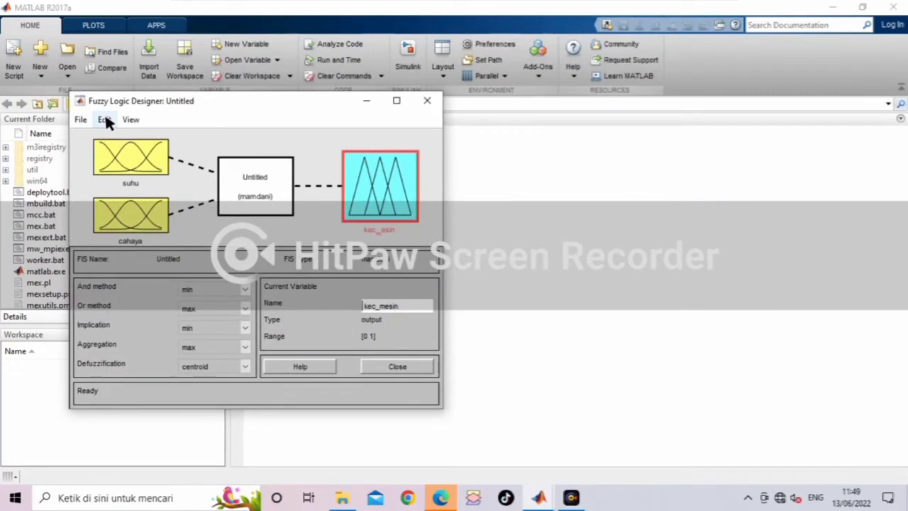
left_click(105, 120)
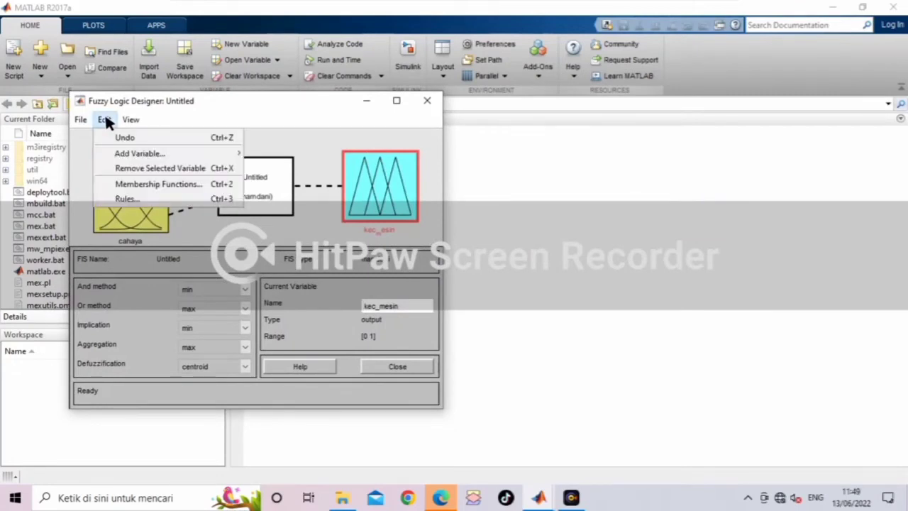
left_click(128, 199)
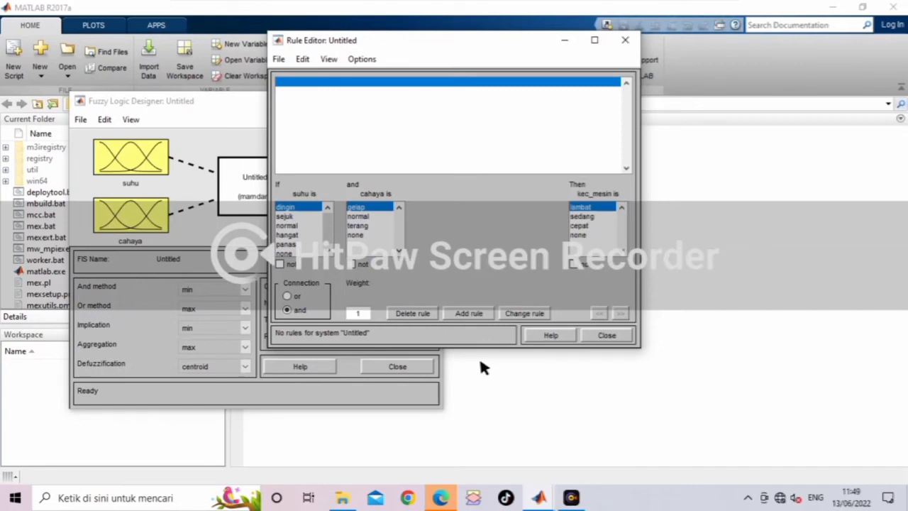
Add three rules giving kec_mesin lambat when suhu is dingin and cahaya is gelap, normal or terang, one rule per cahaya value
left_click(474, 315)
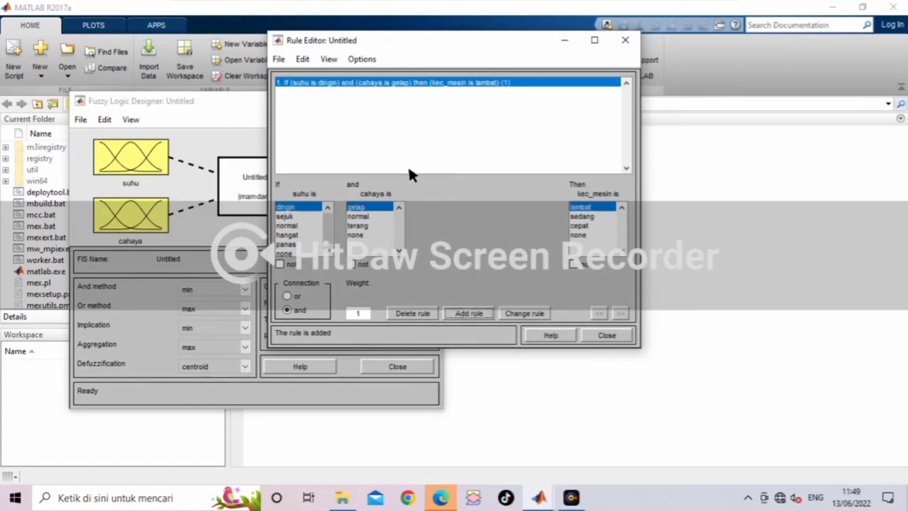
left_click(359, 216)
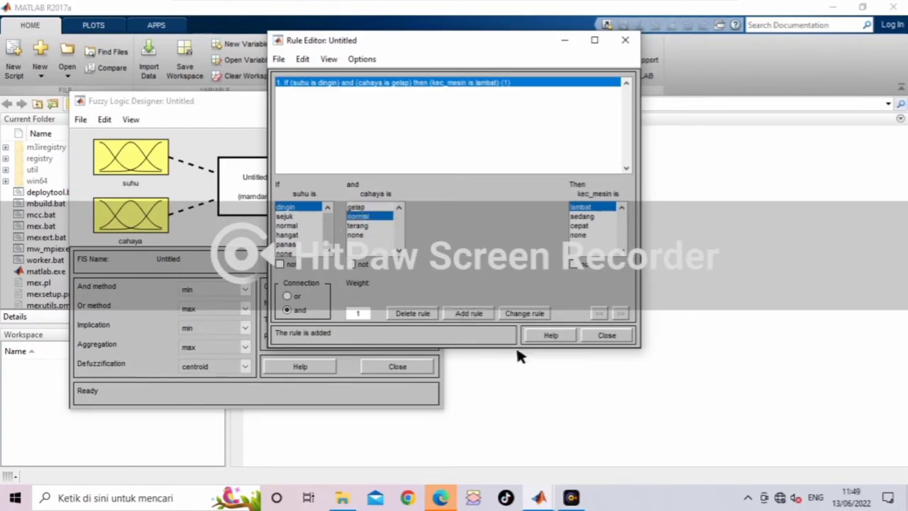
left_click(469, 313)
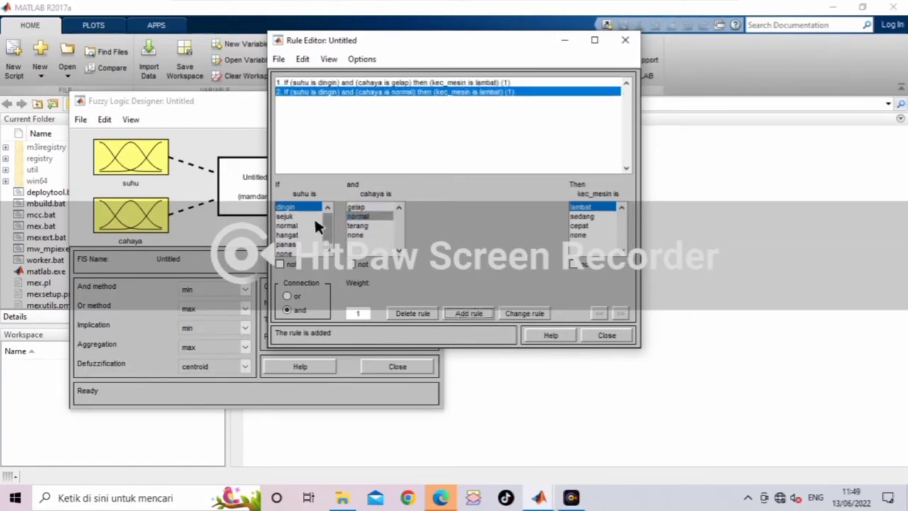
left_click(366, 226)
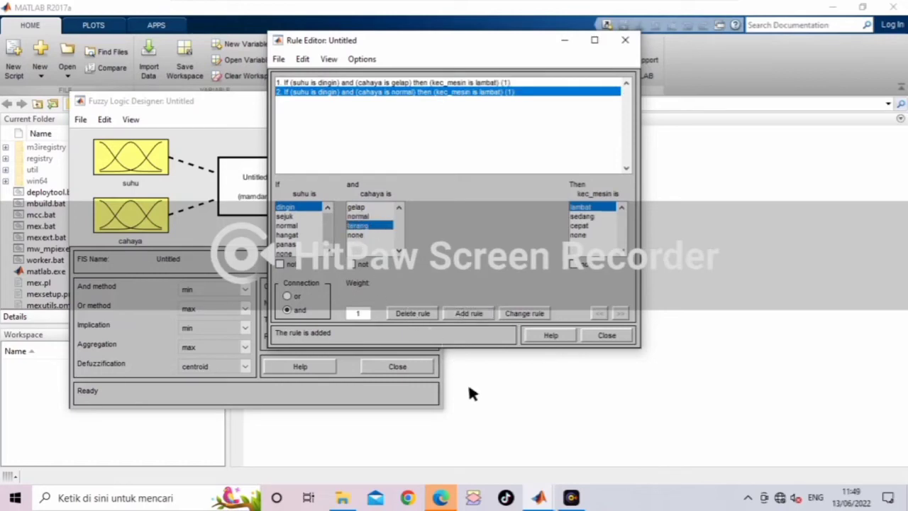
left_click(462, 317)
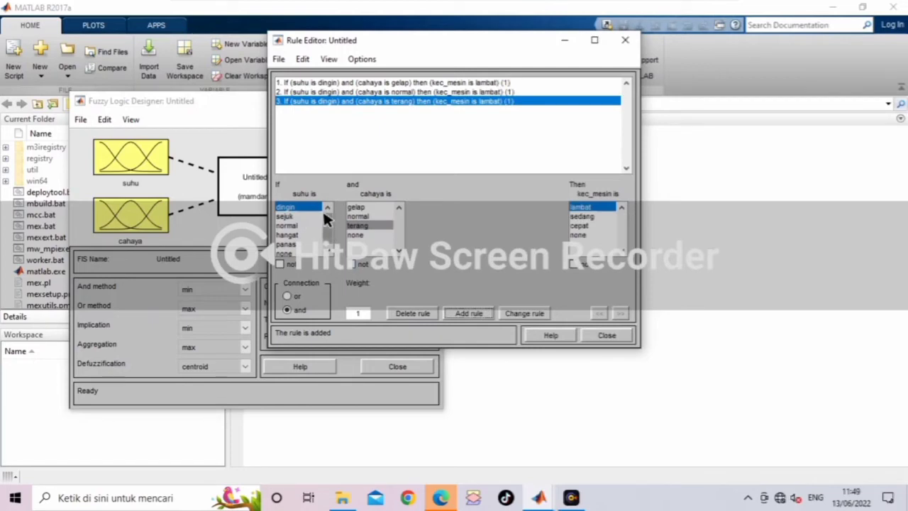
Add two rules giving kec_mesin lambat when suhu is sejuk and cahaya is gelap or normal, one rule per cahaya value
left_click(290, 216)
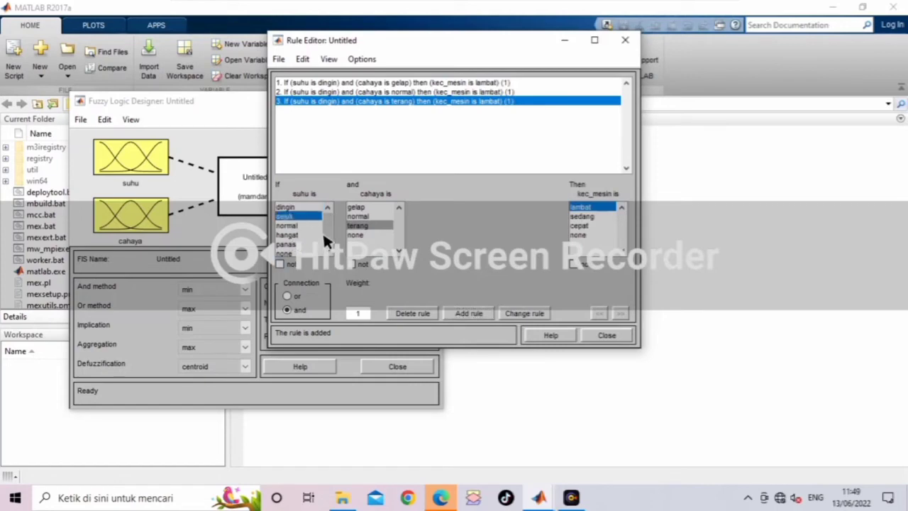
left_click(354, 206)
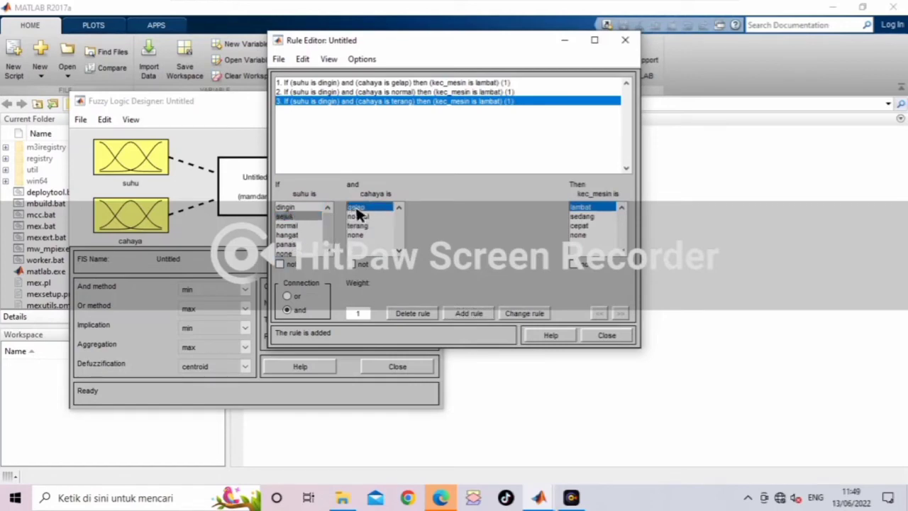
left_click(469, 313)
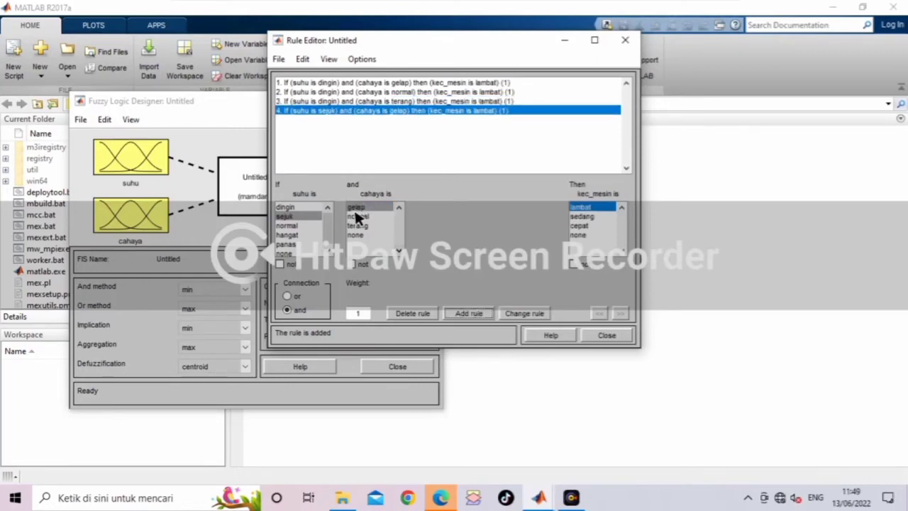
left_click(357, 216)
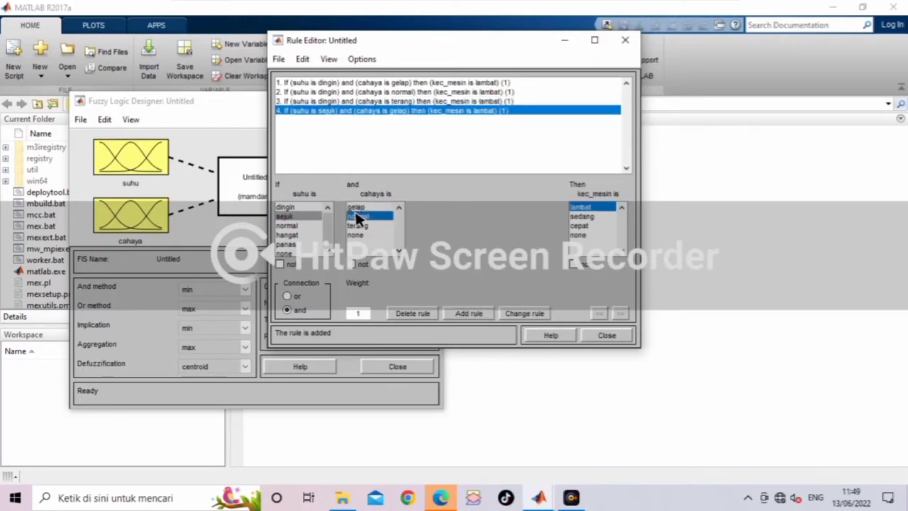
left_click(461, 312)
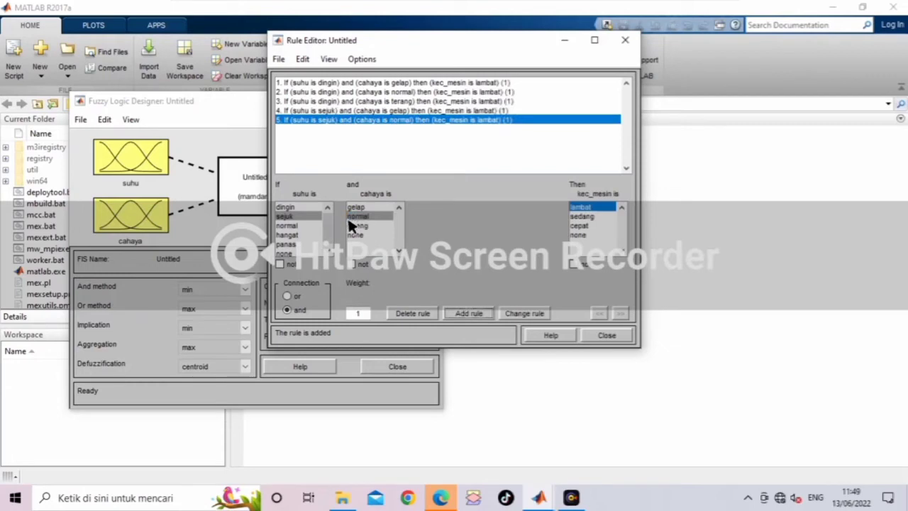
Add the rule that suhu sejuk and cahaya terang give kec_mesin sedang
left_click(355, 226)
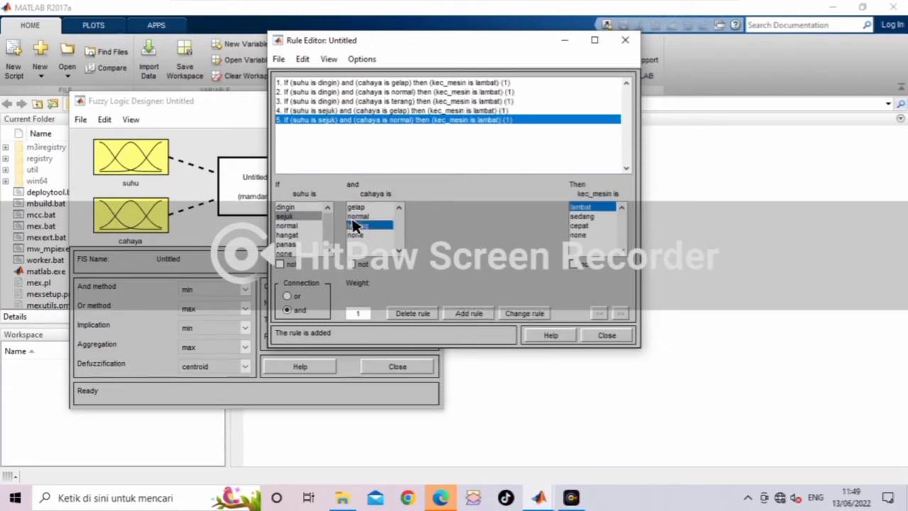
left_click(578, 215)
left_click(462, 312)
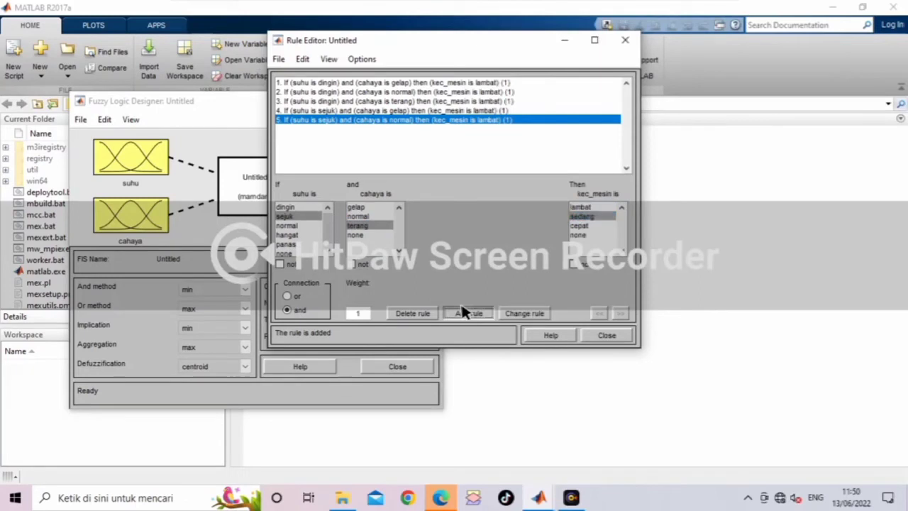
Add three rules giving kec_mesin sedang when suhu is normal and cahaya is gelap, normal or terang, one rule per cahaya value
left_click(299, 225)
left_click(356, 207)
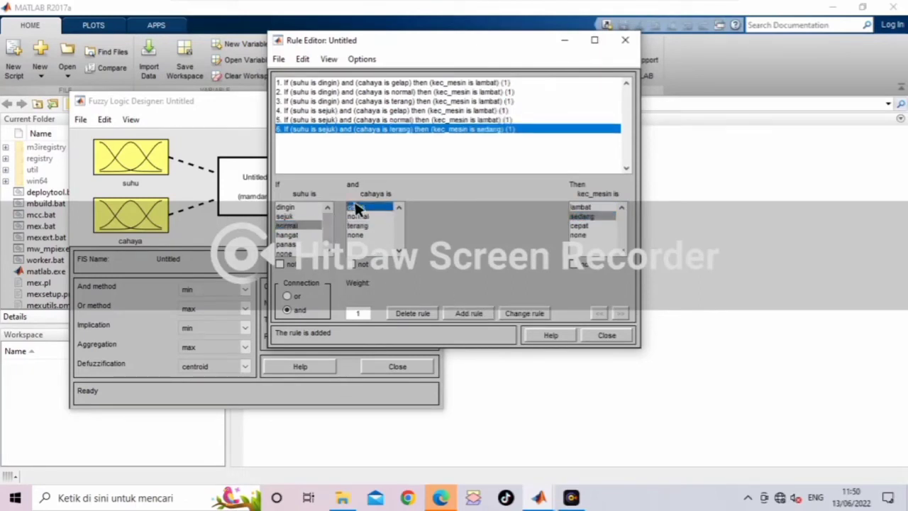
left_click(469, 313)
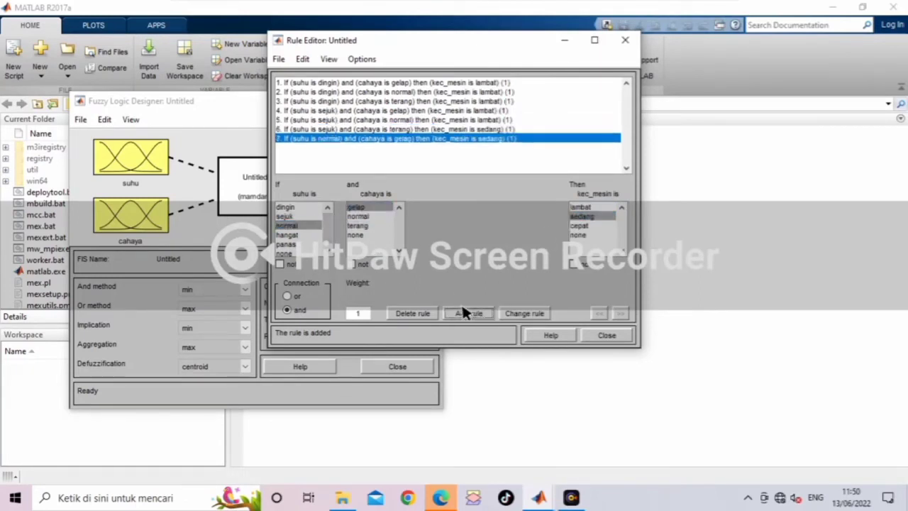
left_click(358, 216)
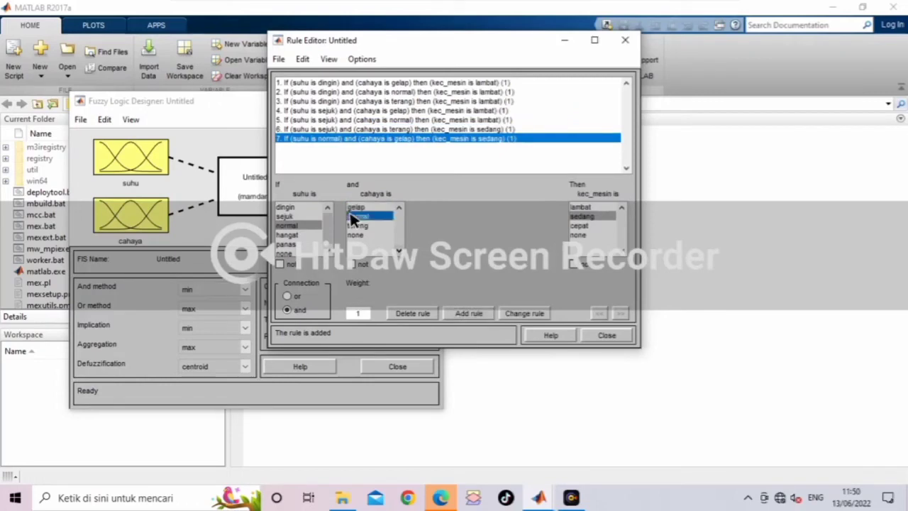
left_click(473, 314)
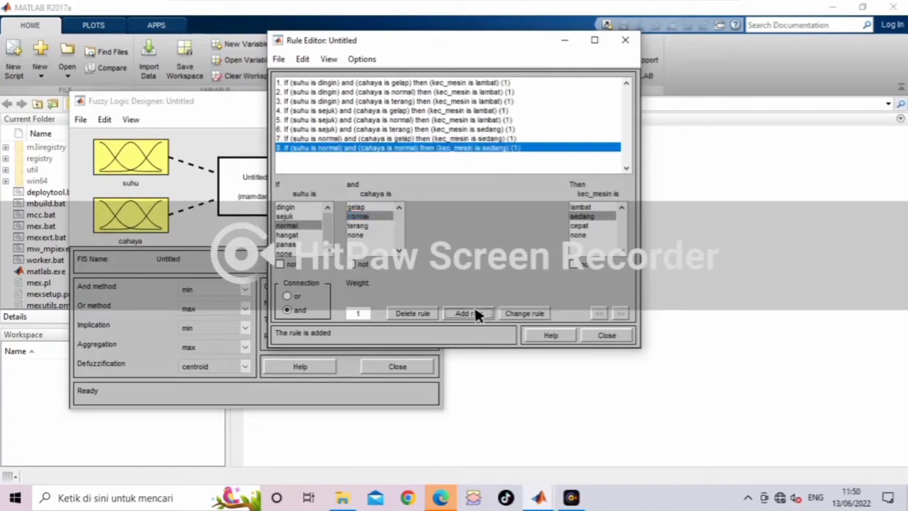
left_click(353, 225)
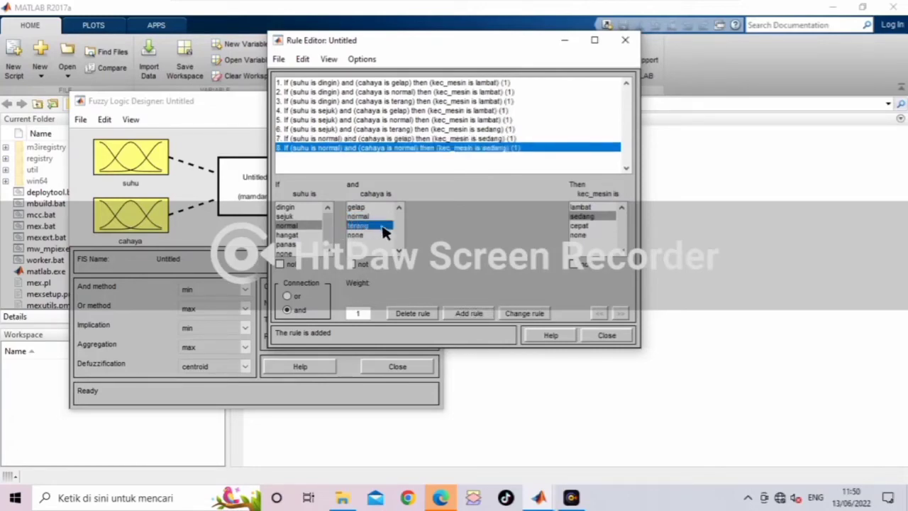
left_click(469, 313)
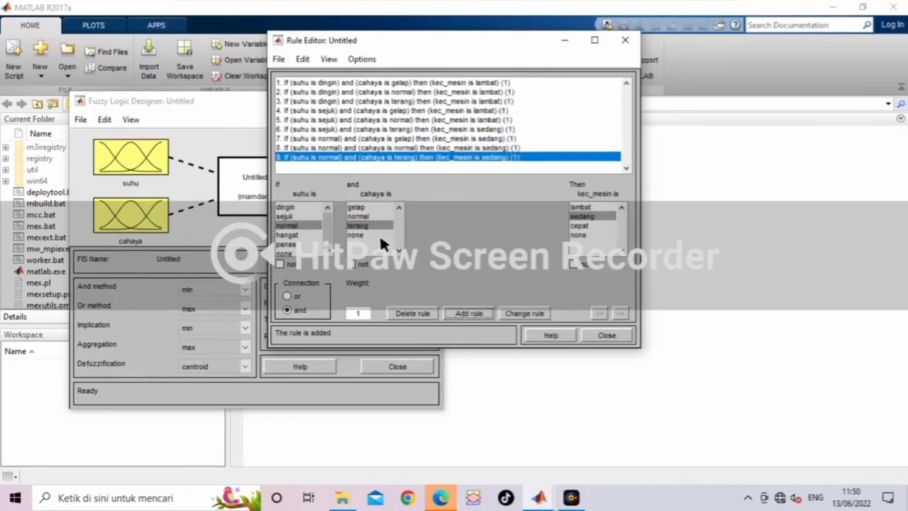
Add the rule that suhu hangat and cahaya gelap give kec_mesin sedang
left_click(285, 234)
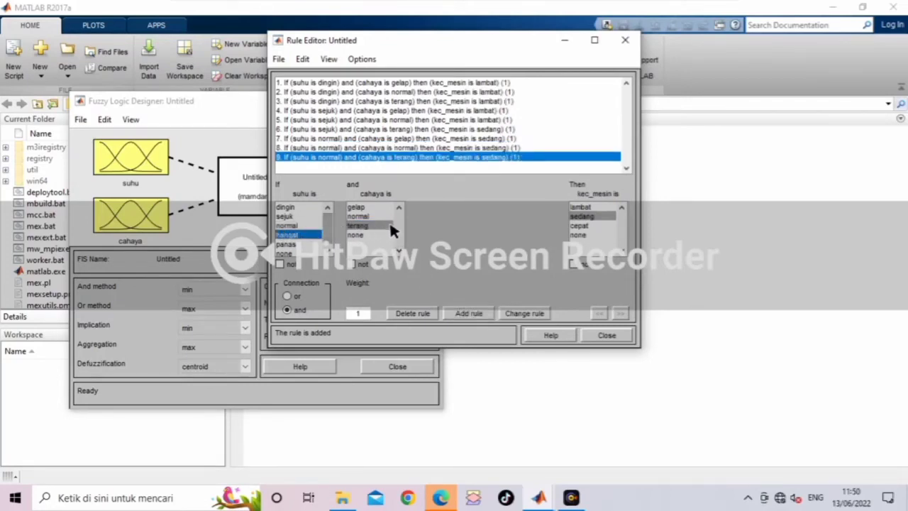
left_click(365, 207)
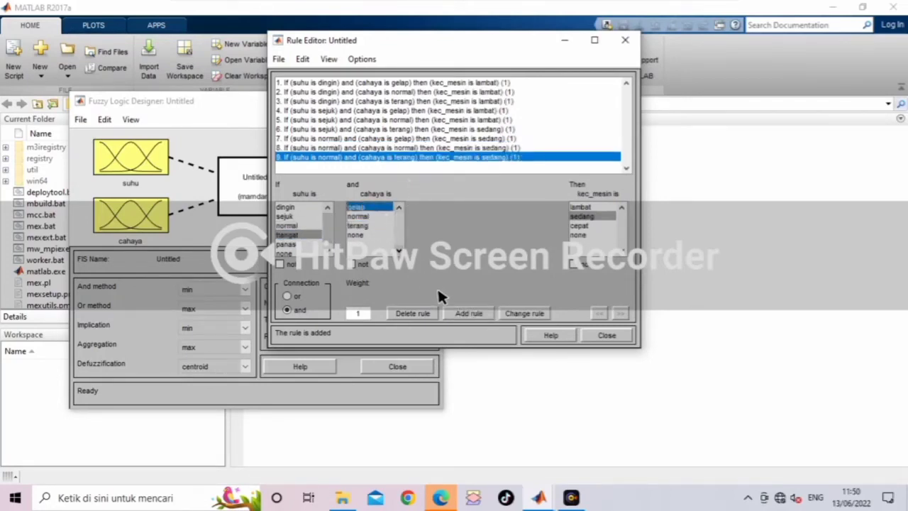
left_click(467, 314)
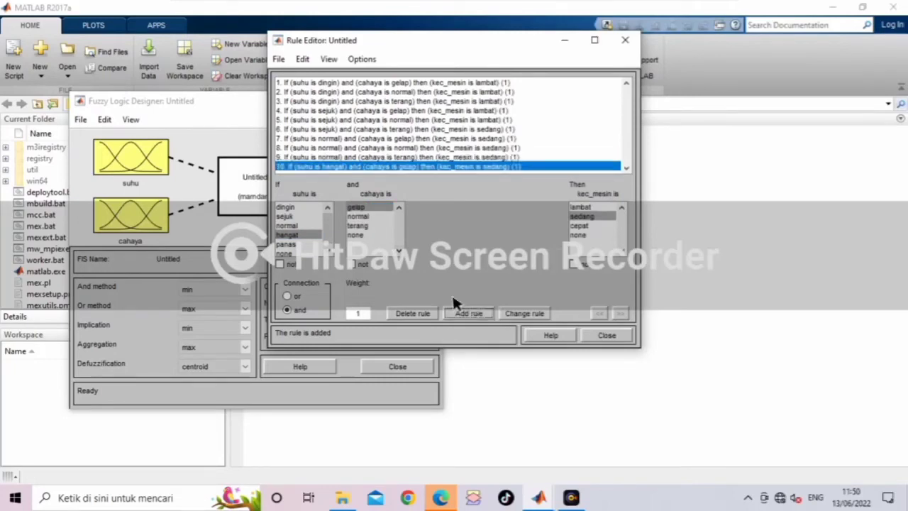
Add the rule that suhu hangat and cahaya normal give kec_mesin cepat
left_click(364, 216)
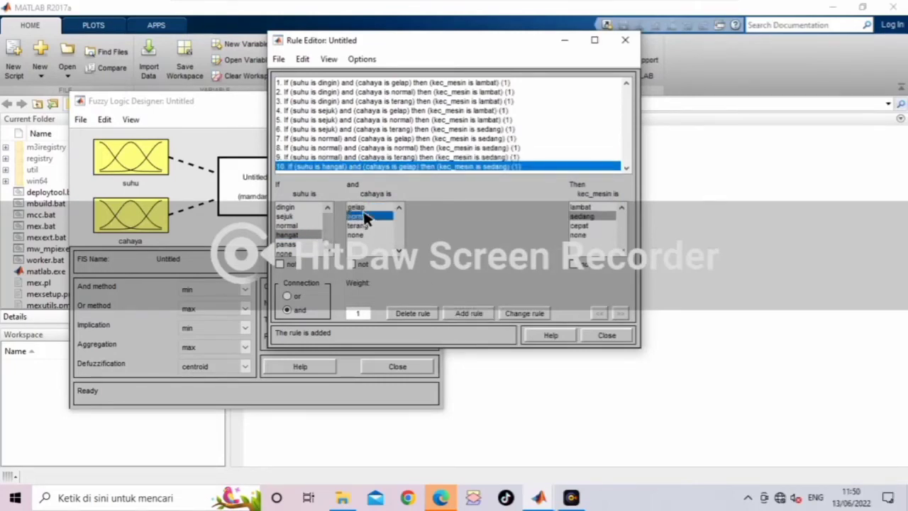
left_click(579, 225)
left_click(459, 315)
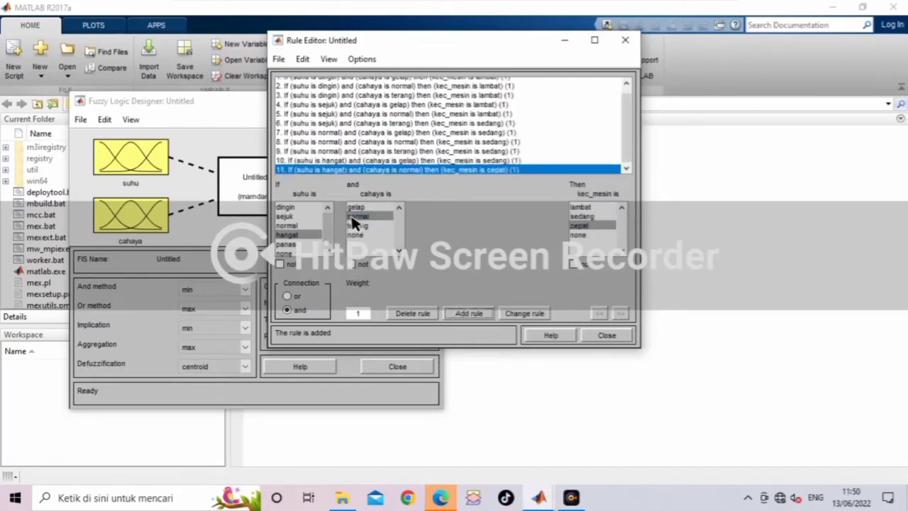
Add rules giving kec_mesin cepat for suhu hangat with cahaya terang, and for suhu panas with cahaya gelap, normal and terang
left_click(357, 225)
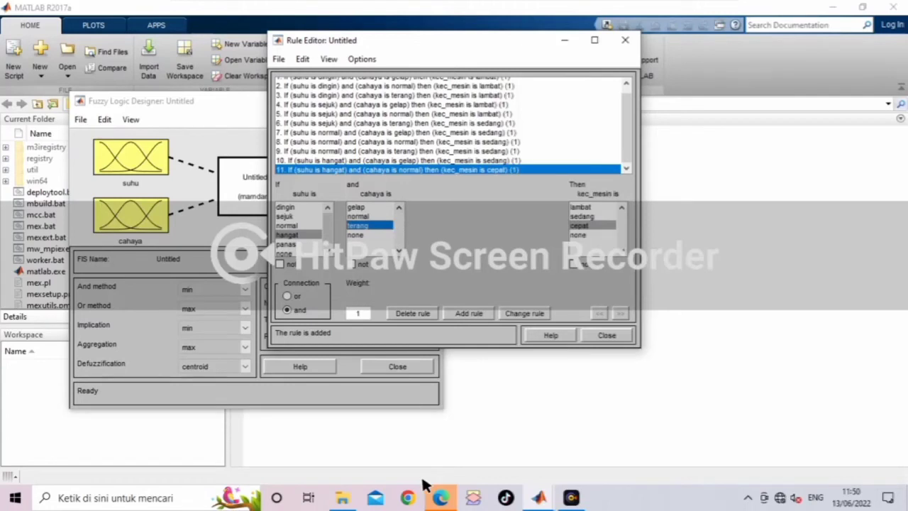
left_click(485, 313)
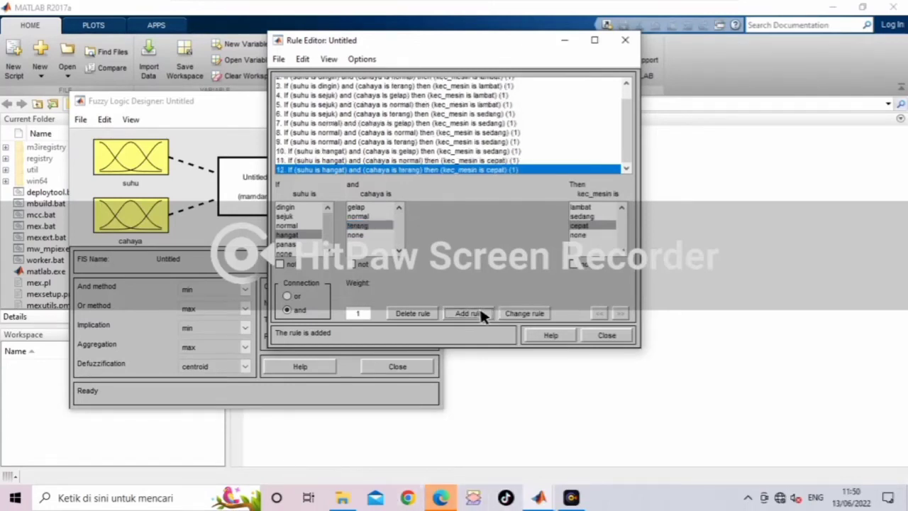
left_click(287, 243)
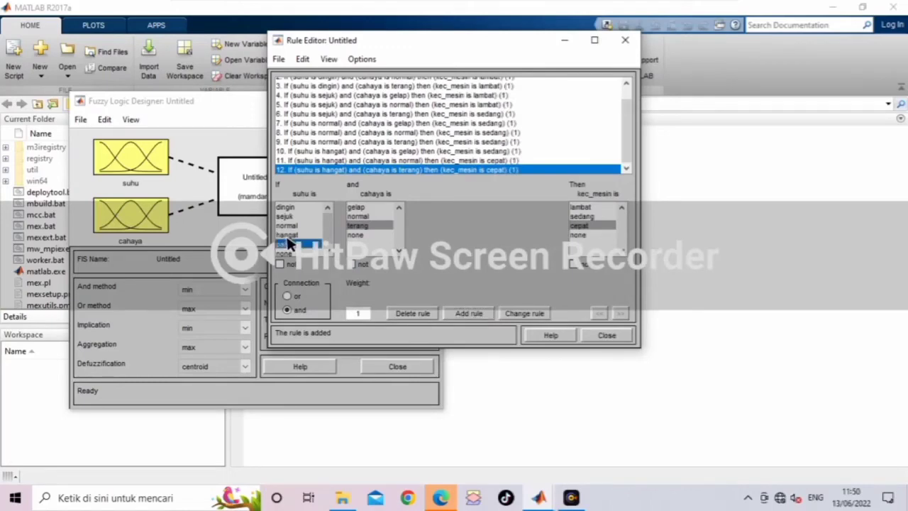
left_click(359, 207)
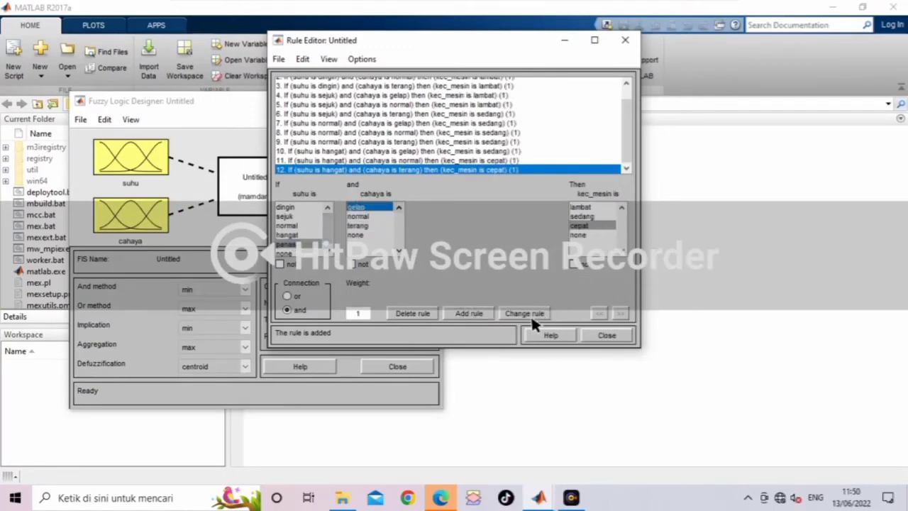
left_click(469, 313)
left_click(361, 216)
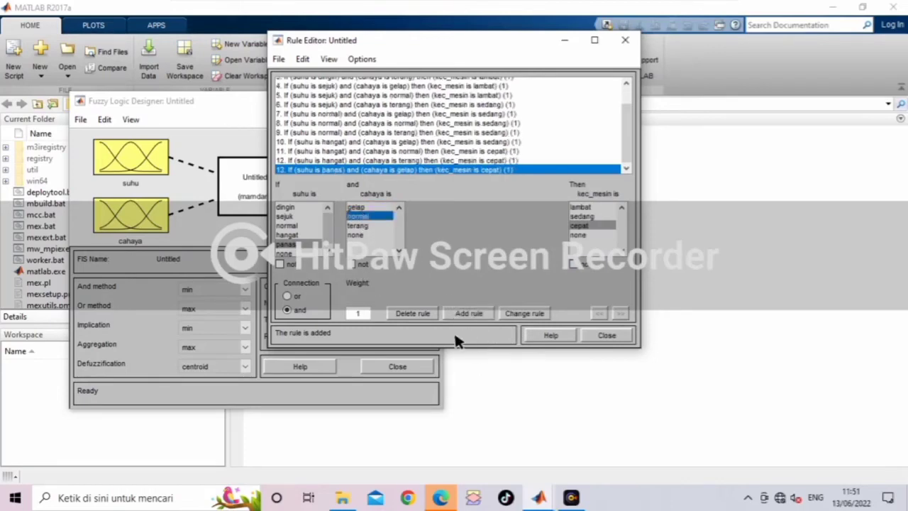
left_click(468, 313)
left_click(360, 226)
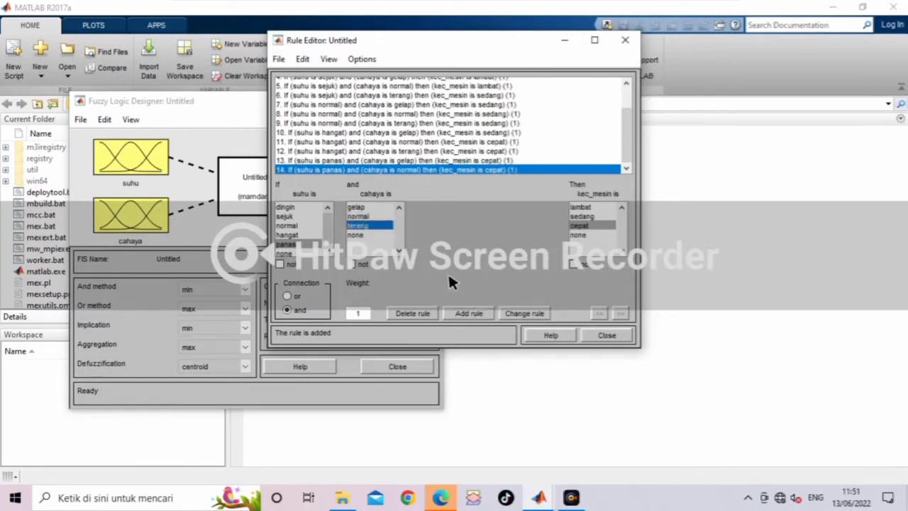
left_click(466, 312)
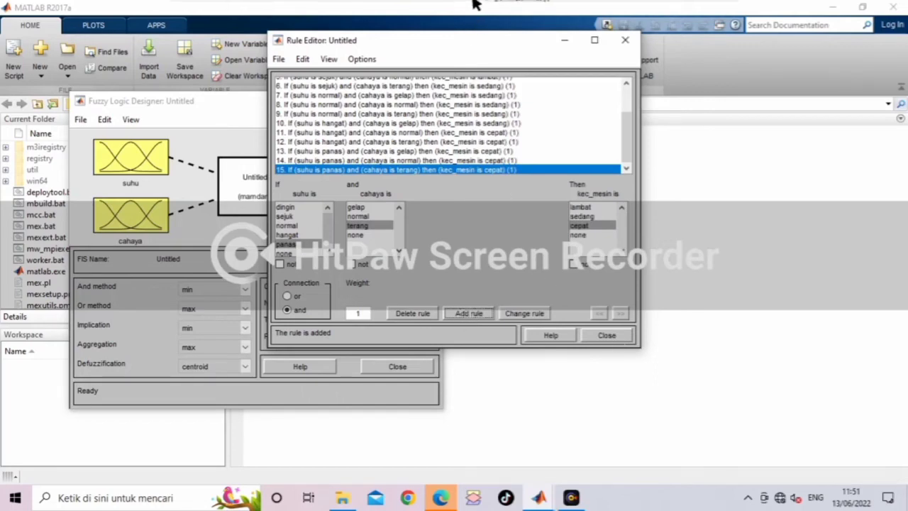
Arrange the Rule Editor and Fuzzy Logic Designer windows side by side, and close the Rule Editor
left_click_drag(461, 46, 553, 92)
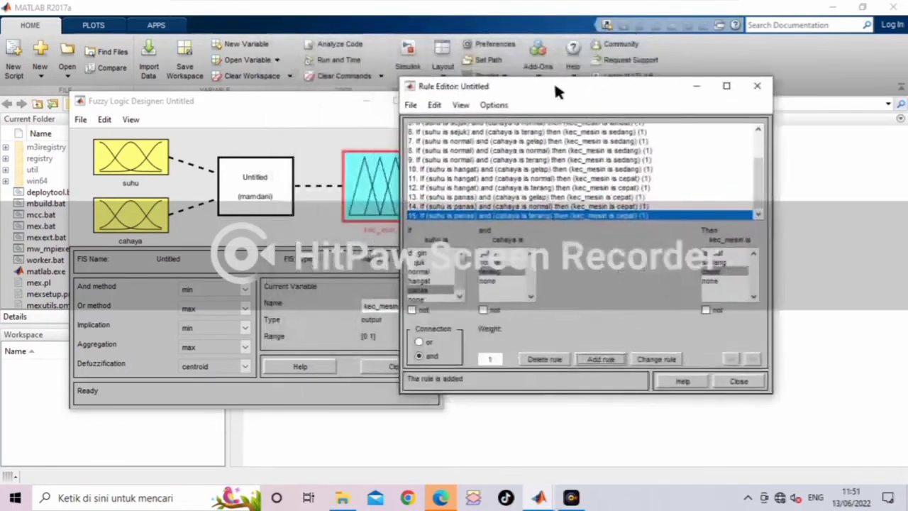
left_click_drag(284, 105, 239, 93)
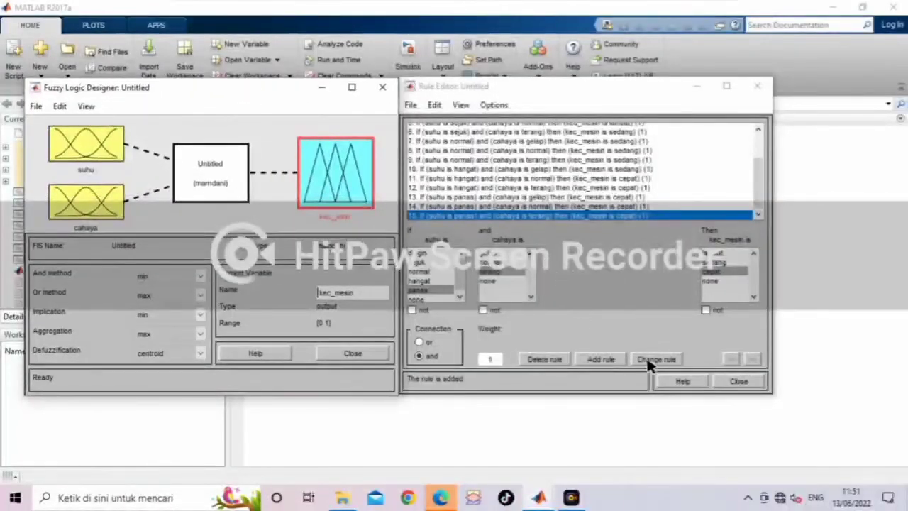
left_click(749, 377)
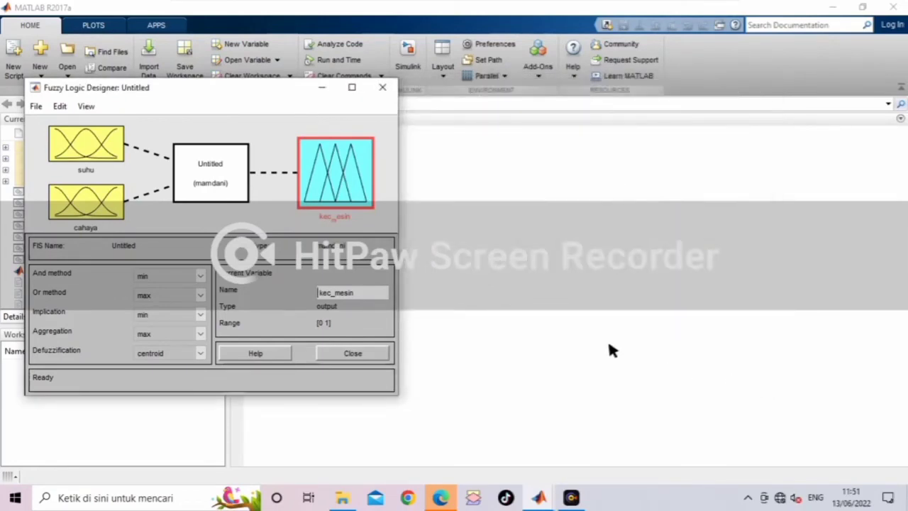
left_click(59, 106)
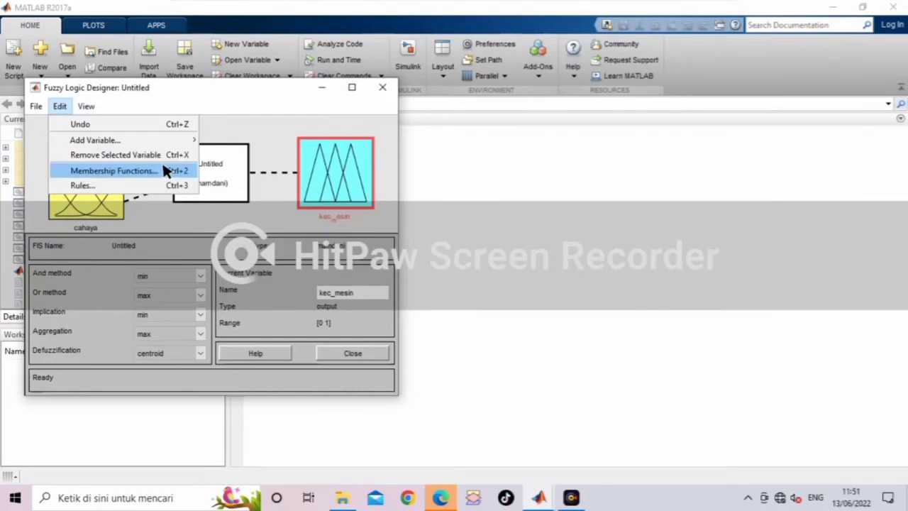
left_click(509, 207)
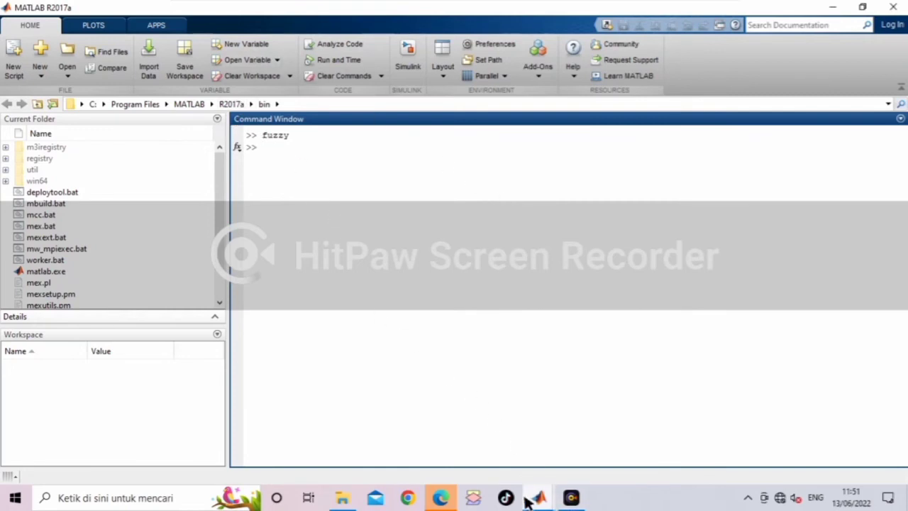
mouse_move(539, 497)
left_click(580, 426)
Reopen the Rule Editor to display the surface plot of kec_mesin over suhu and cahaya, and minimize both windows
left_click(60, 105)
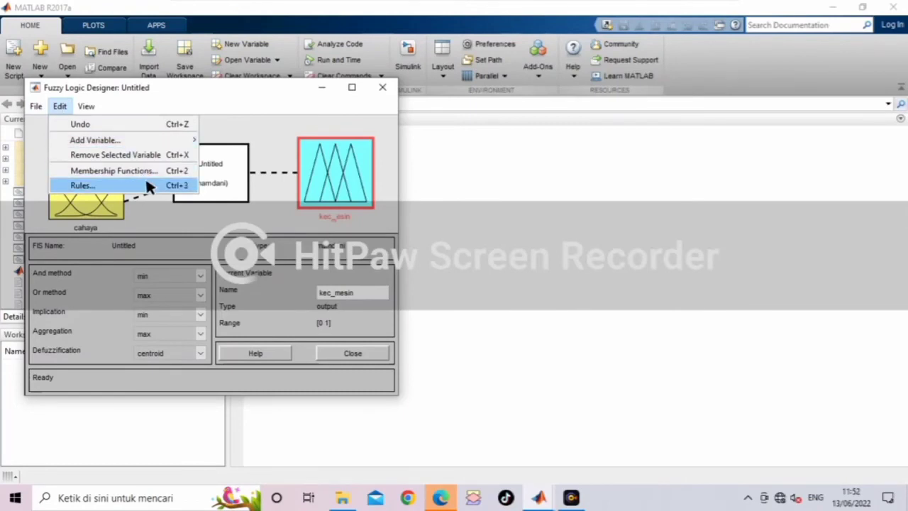
left_click(188, 186)
left_click(460, 106)
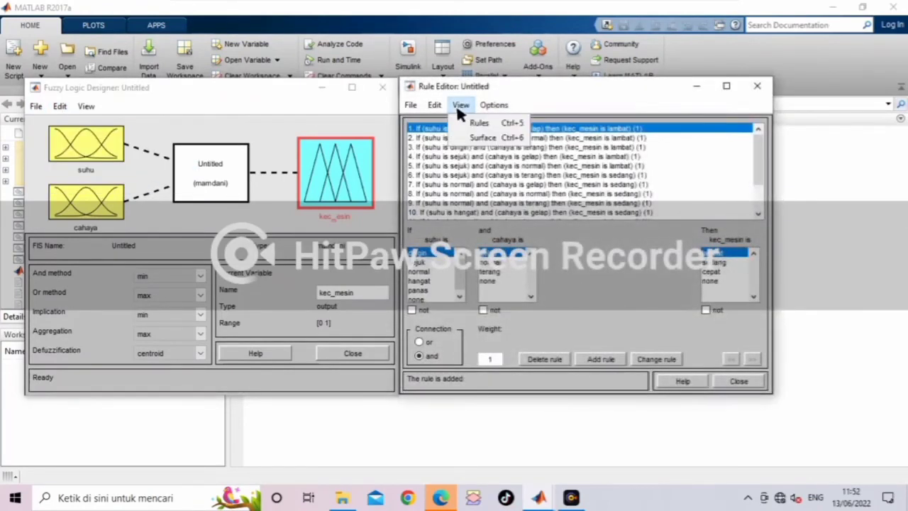
left_click(470, 134)
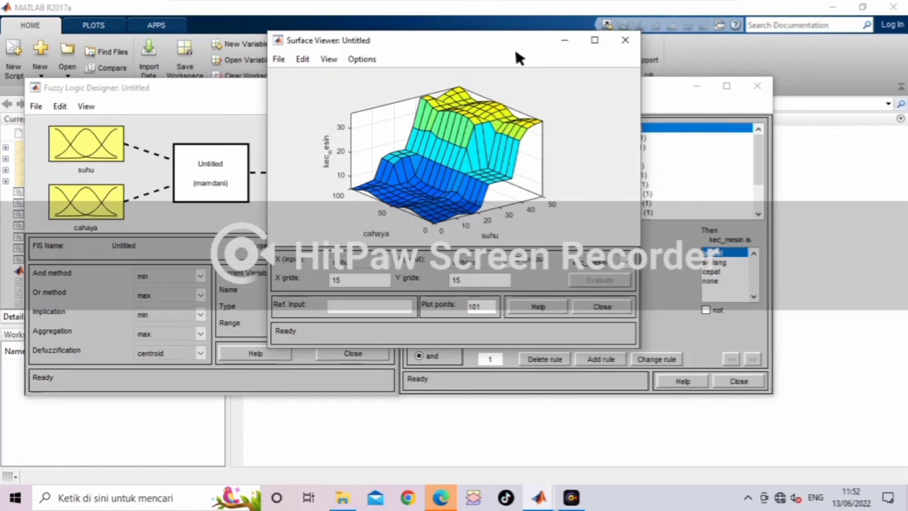
left_click(574, 41)
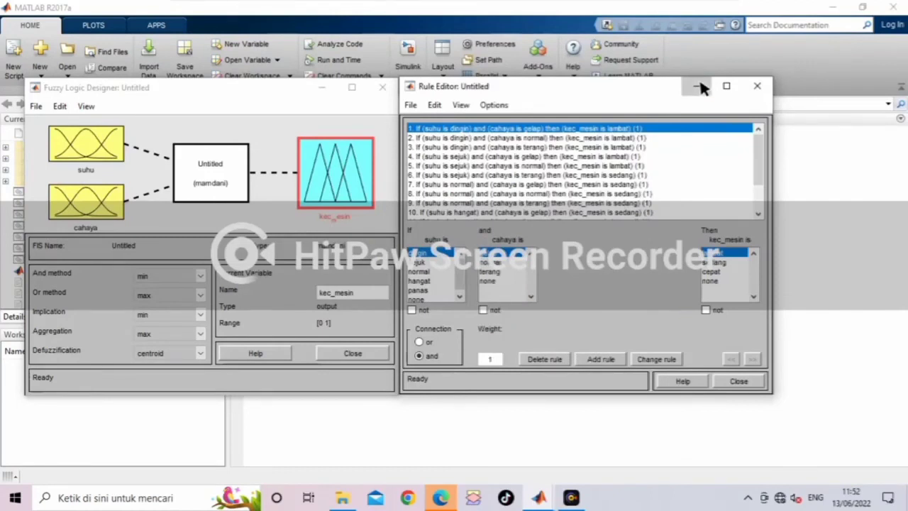
left_click(698, 86)
Export the fuzzy system to a .fis file named "system kecepatan mesin" in the Documents folder
left_click(36, 106)
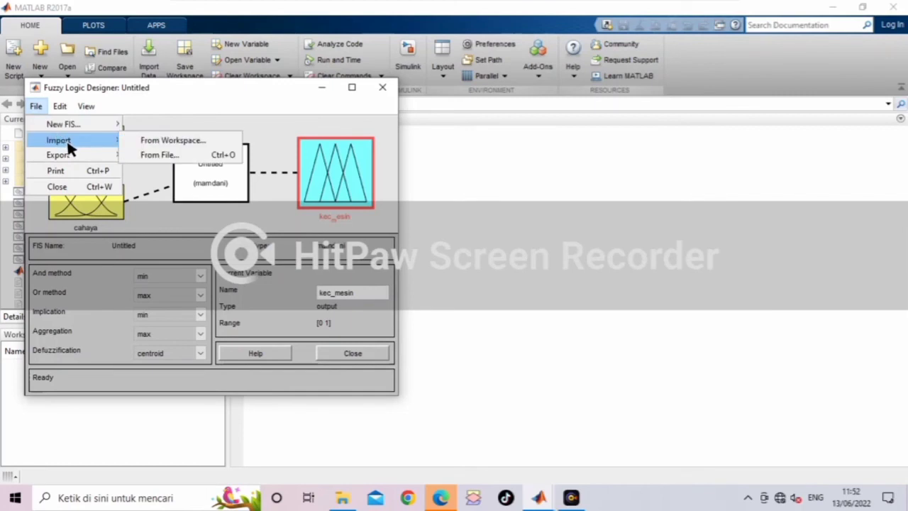
mouse_move(90, 157)
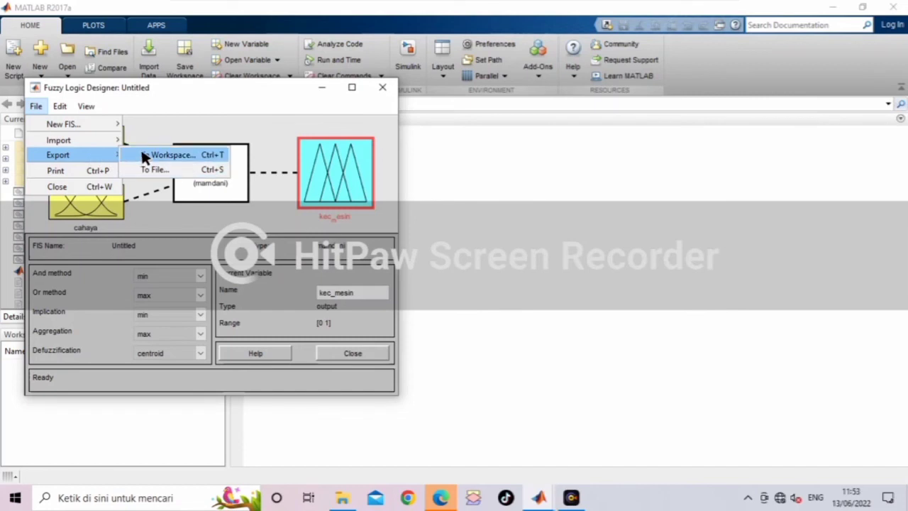
left_click(176, 170)
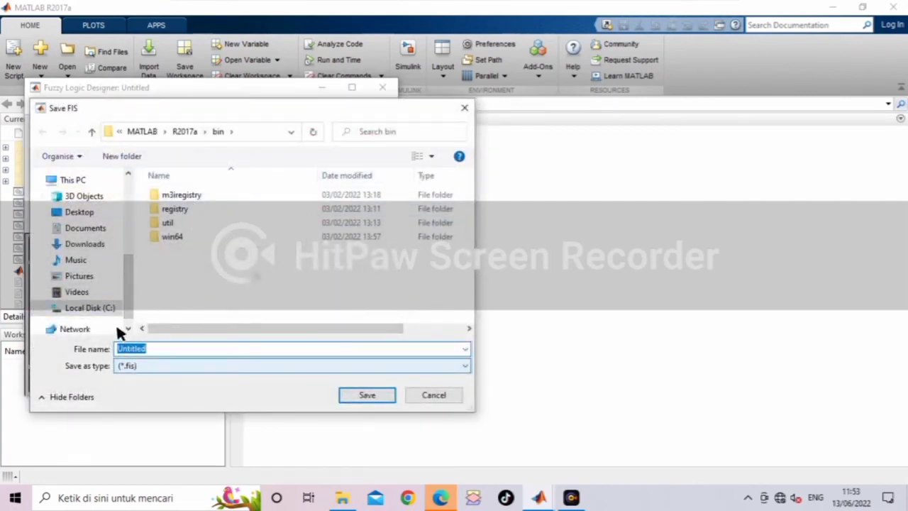
left_click(89, 227)
double_click(164, 346)
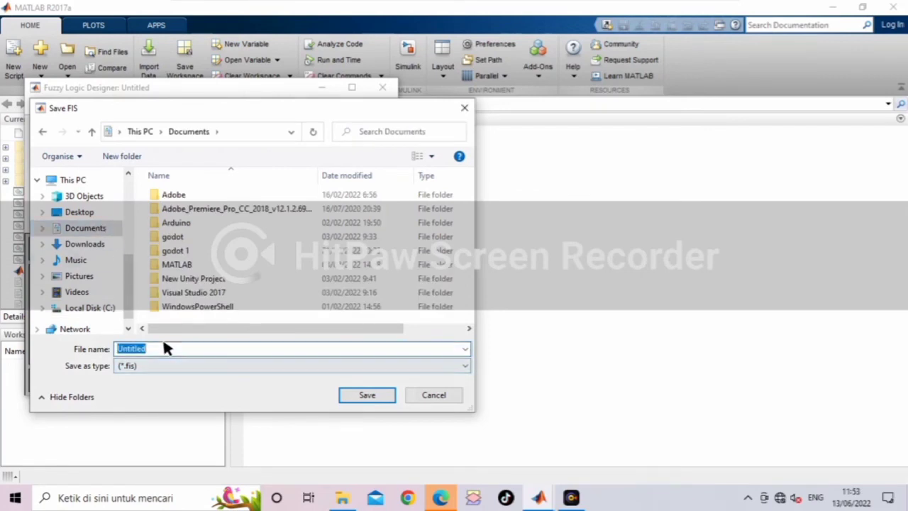
type("system")
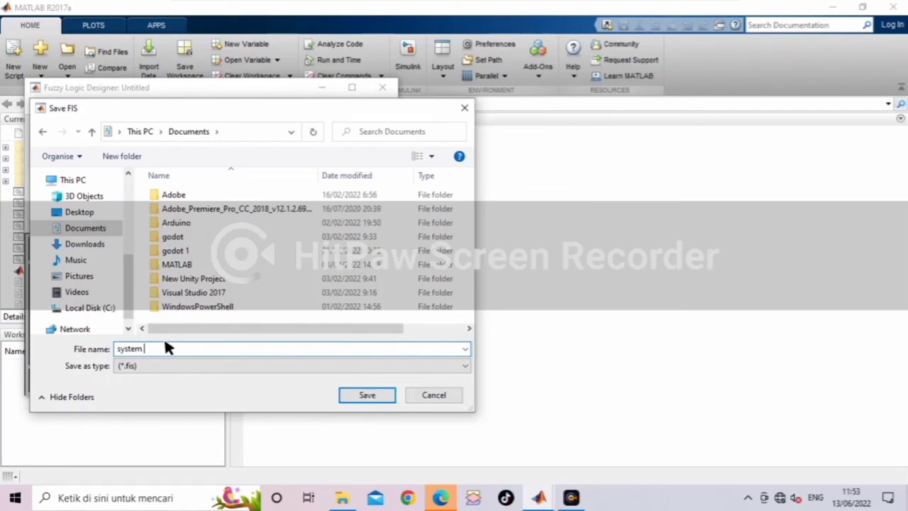
type("kecepatan mesin")
left_click(364, 395)
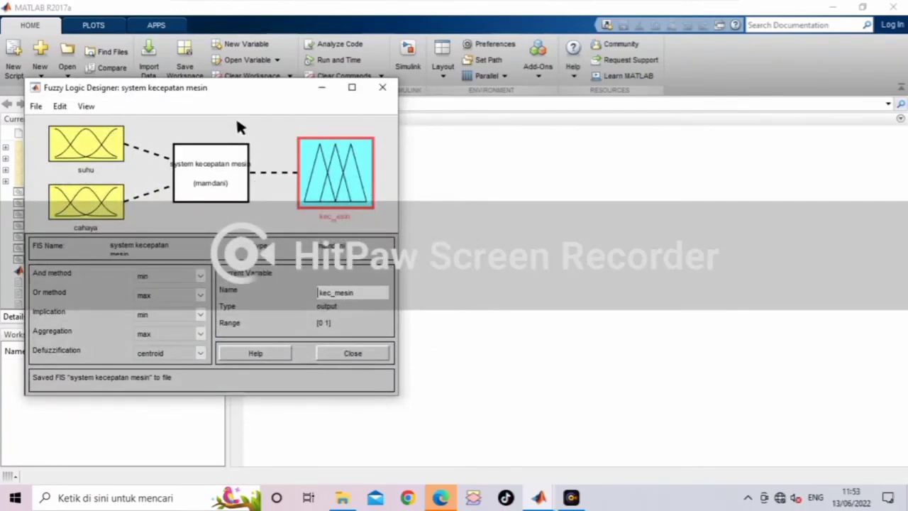
Move the Fuzzy Logic Designer aside and examine the files in the current bin folder and the R2017a subfolder list
left_click_drag(267, 91, 547, 117)
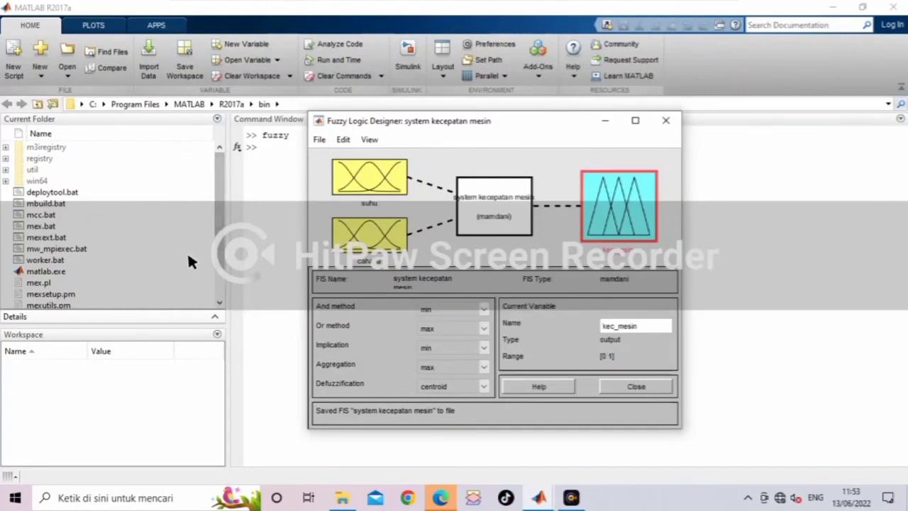
left_click(216, 247)
left_click_drag(217, 247, 227, 195)
scroll(121, 190, "down", 1)
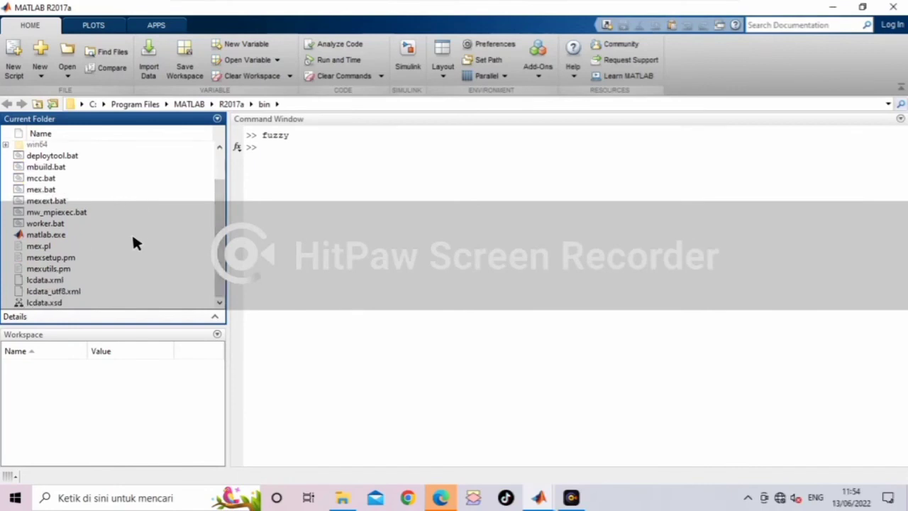
scroll(130, 237, "up", 1)
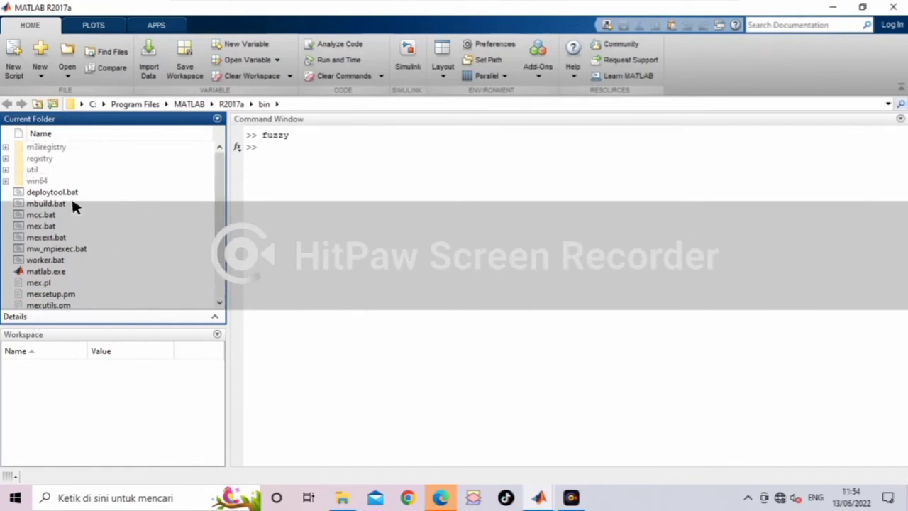
left_click(217, 119)
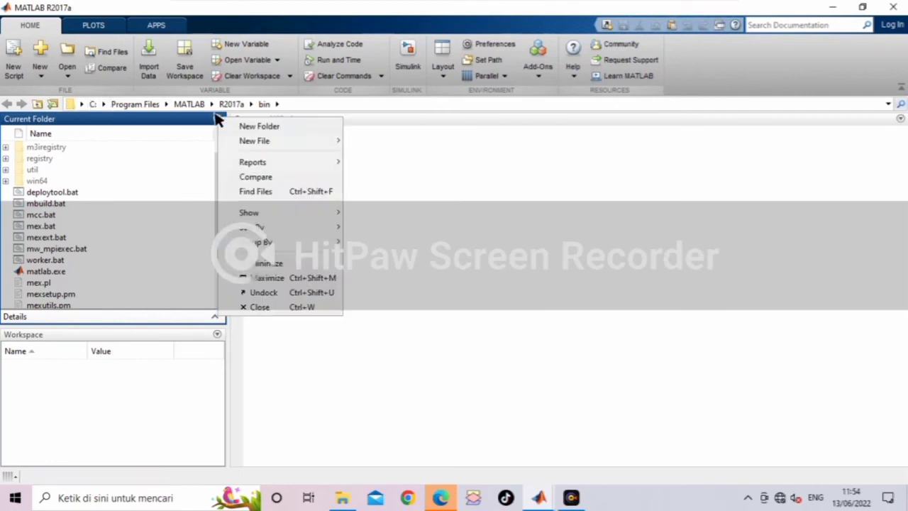
double_click(212, 120)
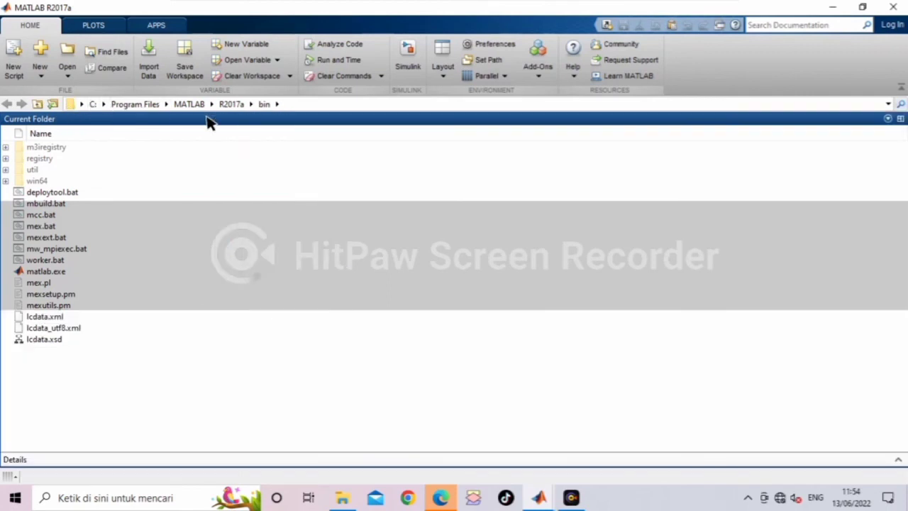
left_click(251, 104)
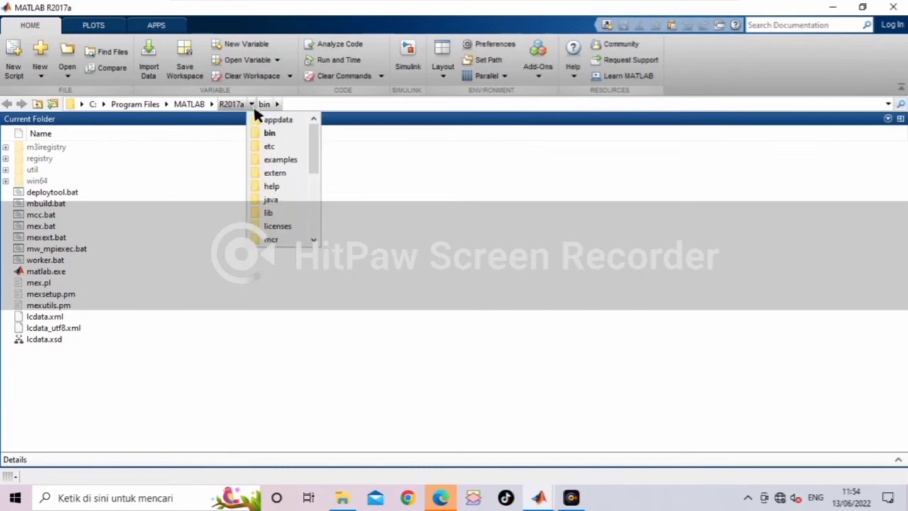
double_click(222, 121)
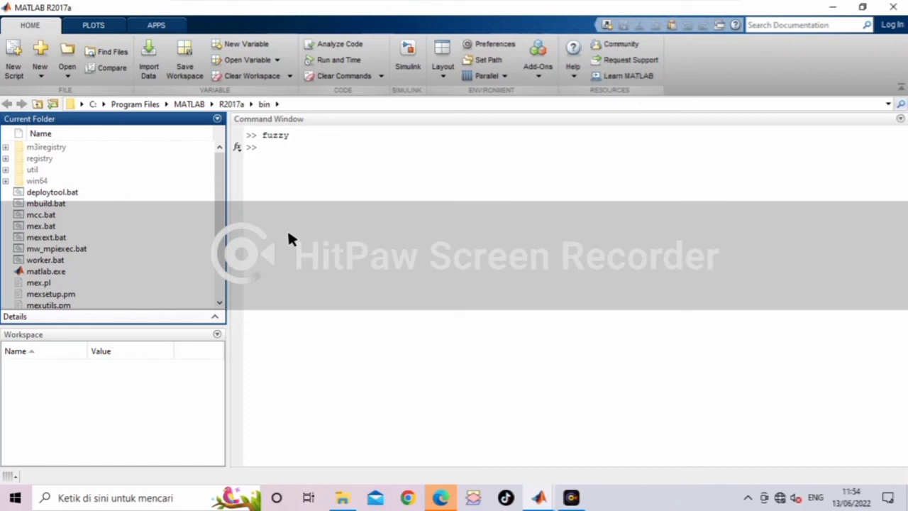
mouse_move(454, 6)
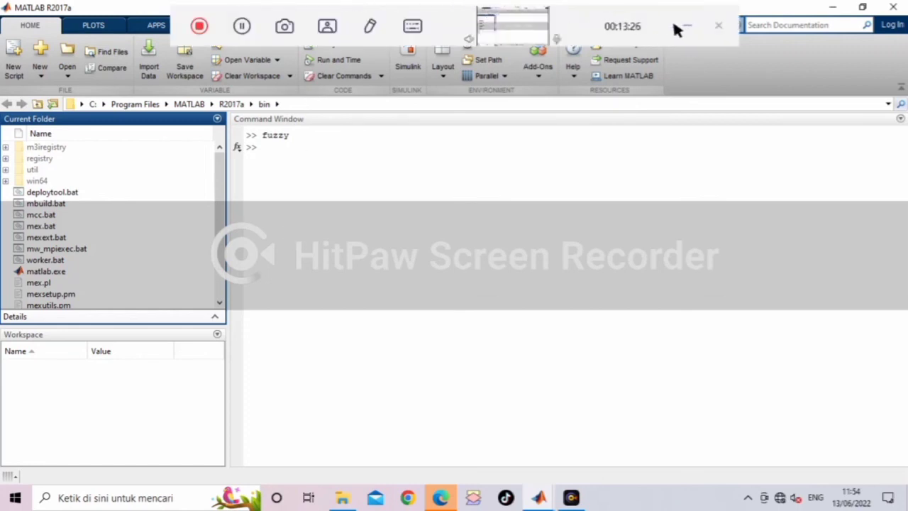